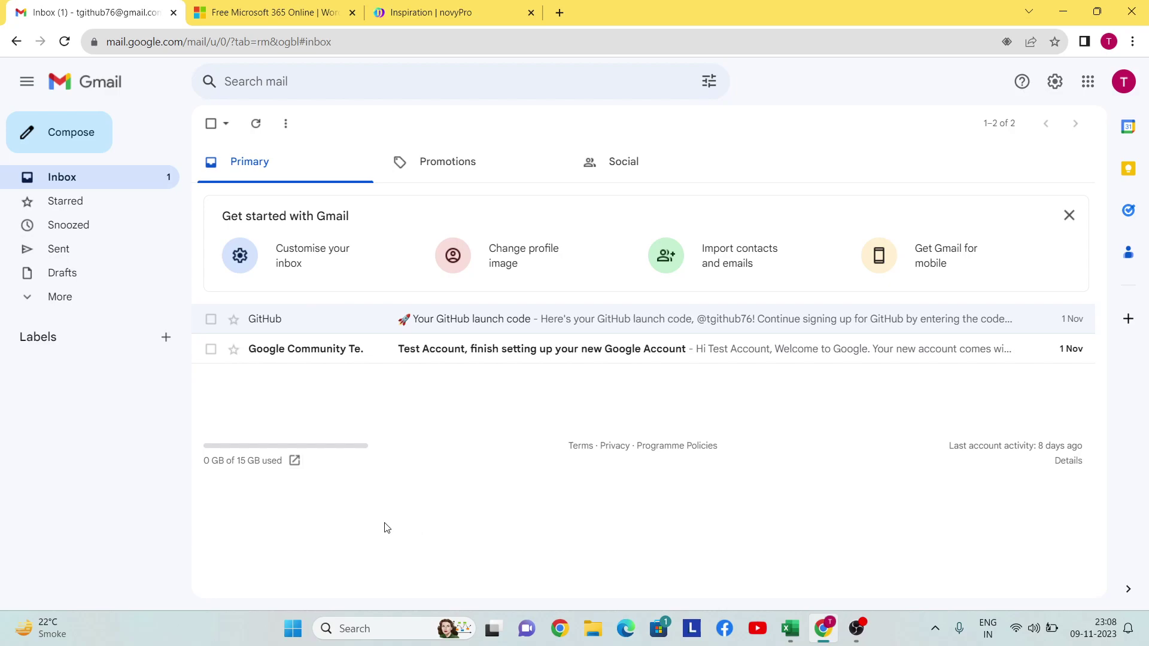
# Select the Gmail account's email address from the profile popup and go to the Microsoft 365 page
pyautogui.click(1124, 82)
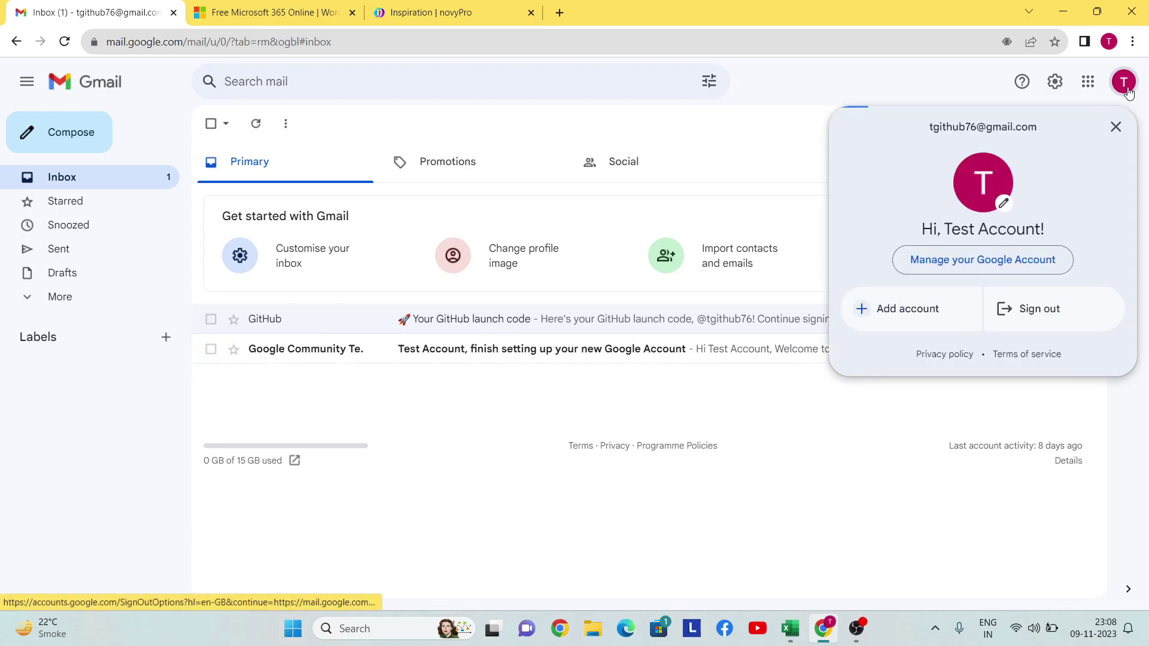
pyautogui.tripleClick(1008, 127)
pyautogui.hotkey('ctrl', 'c')
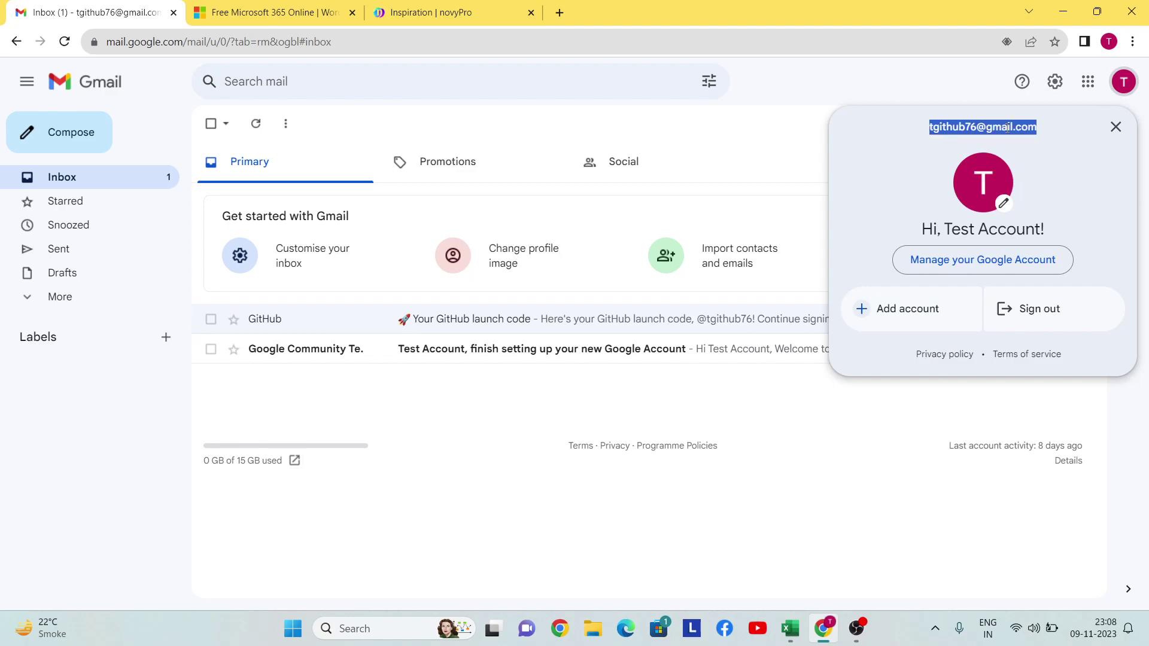
pyautogui.click(298, 19)
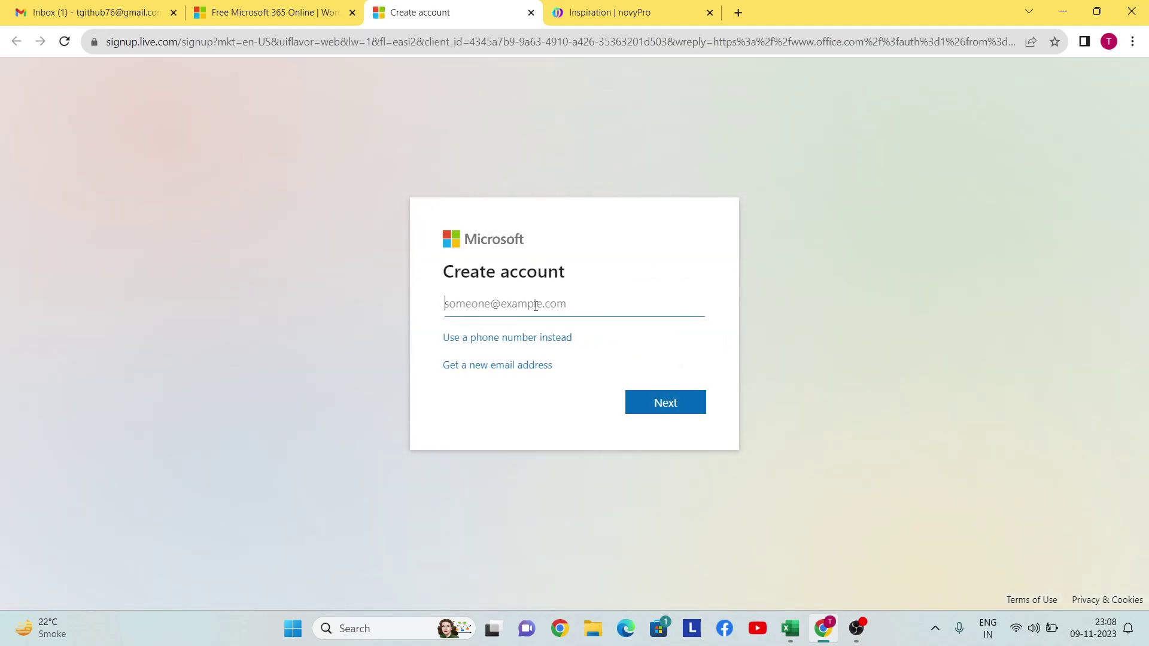
# Paste the Gmail address as the new Microsoft account email and continue
pyautogui.hotkey('ctrl', 'v')
pyautogui.click(661, 405)
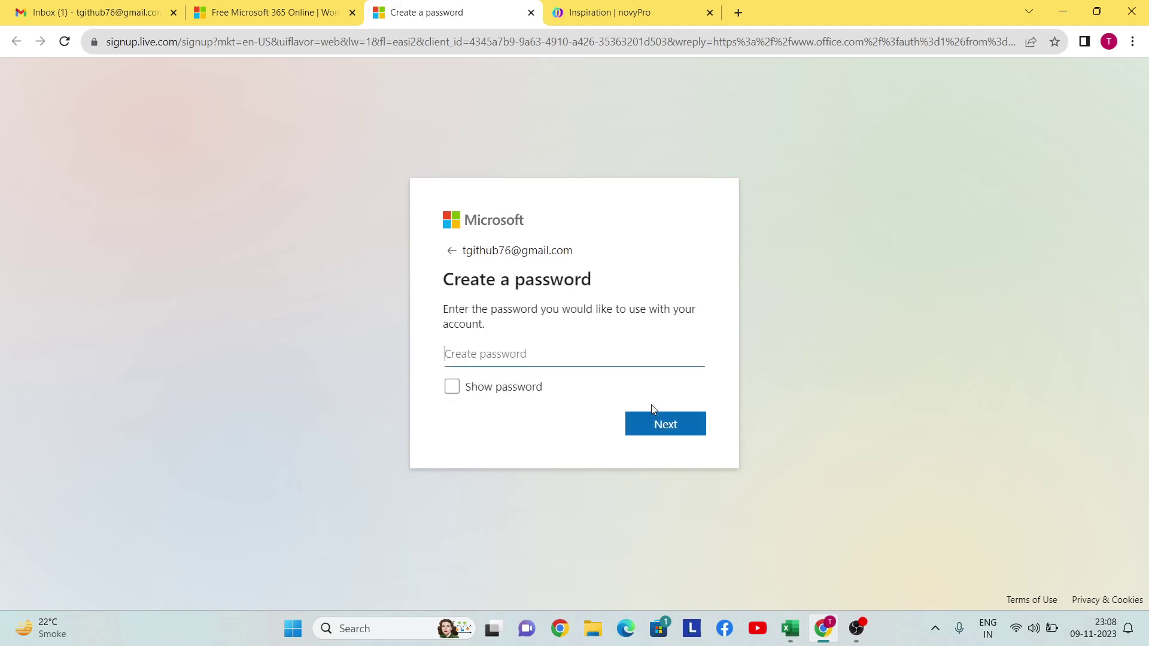
# Set a mixed-case account password and save it in Chrome for this device only
pyautogui.click(536, 355)
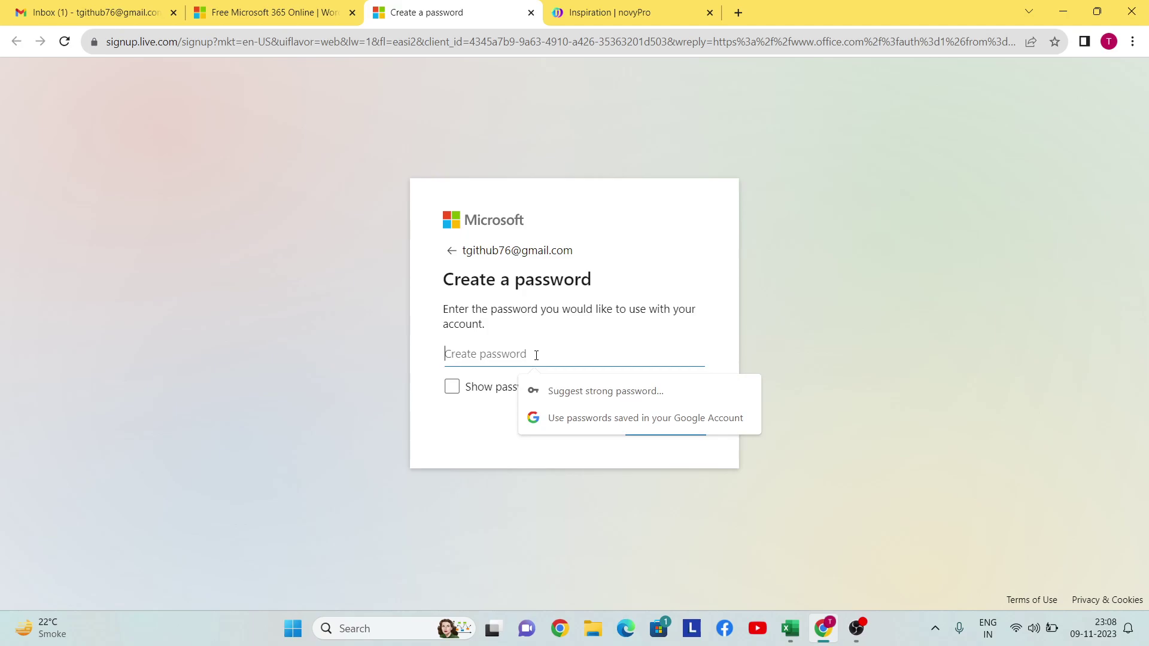
pyautogui.press('capslock')
pyautogui.write('•••••')
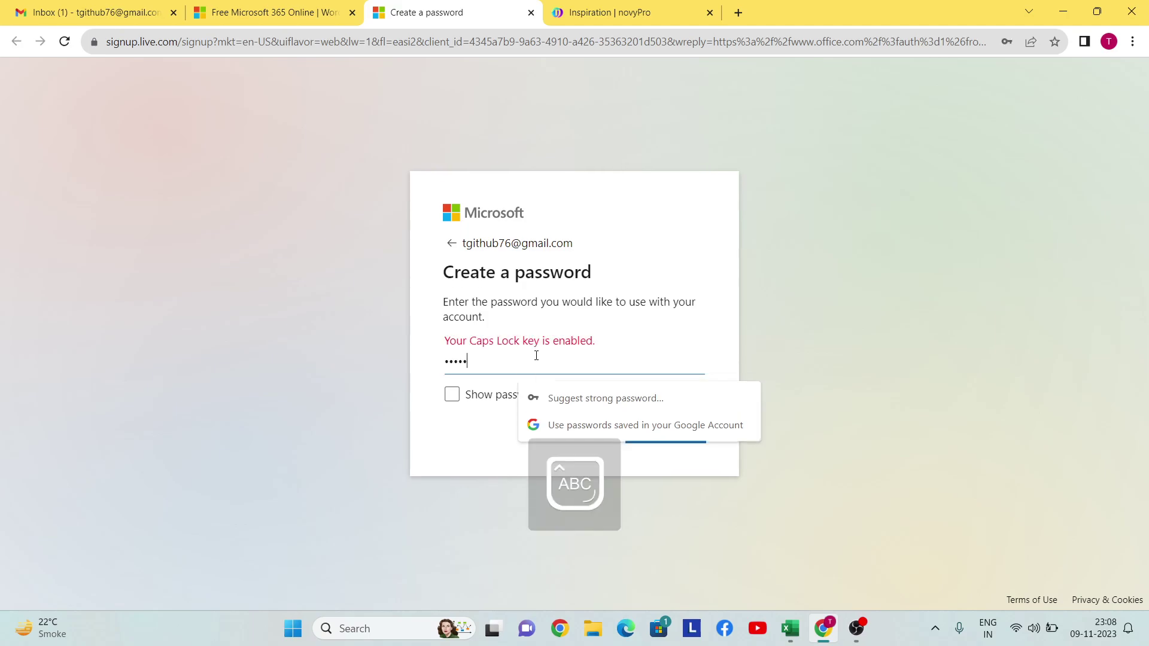
pyautogui.write('••••')
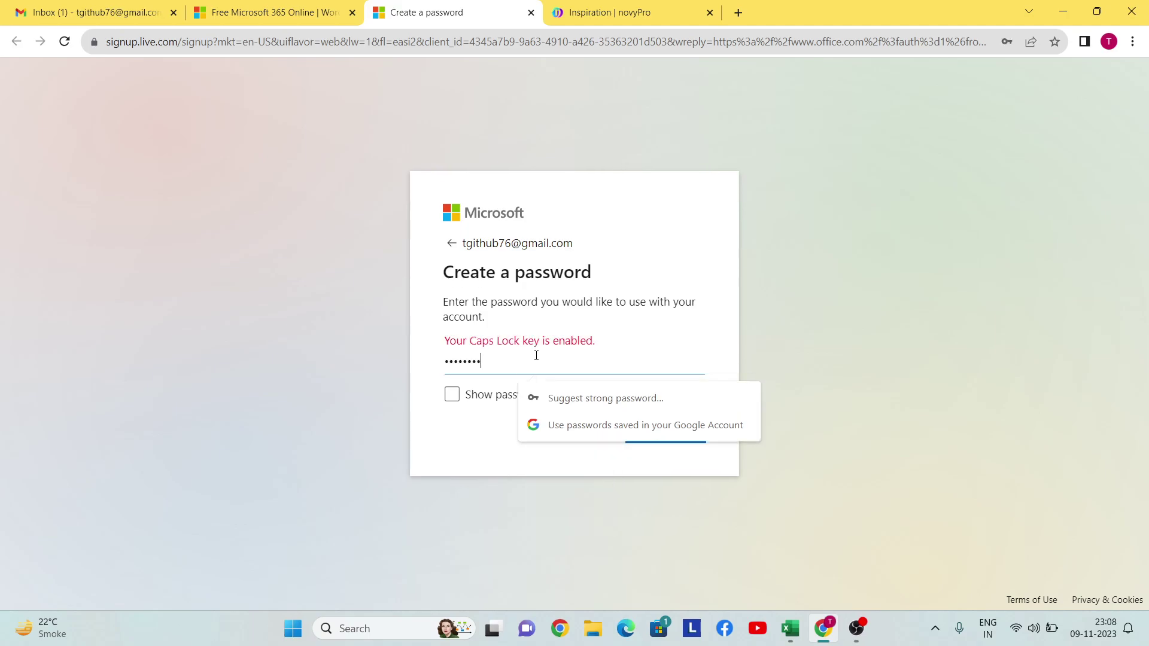
pyautogui.write('••')
pyautogui.press('capslock')
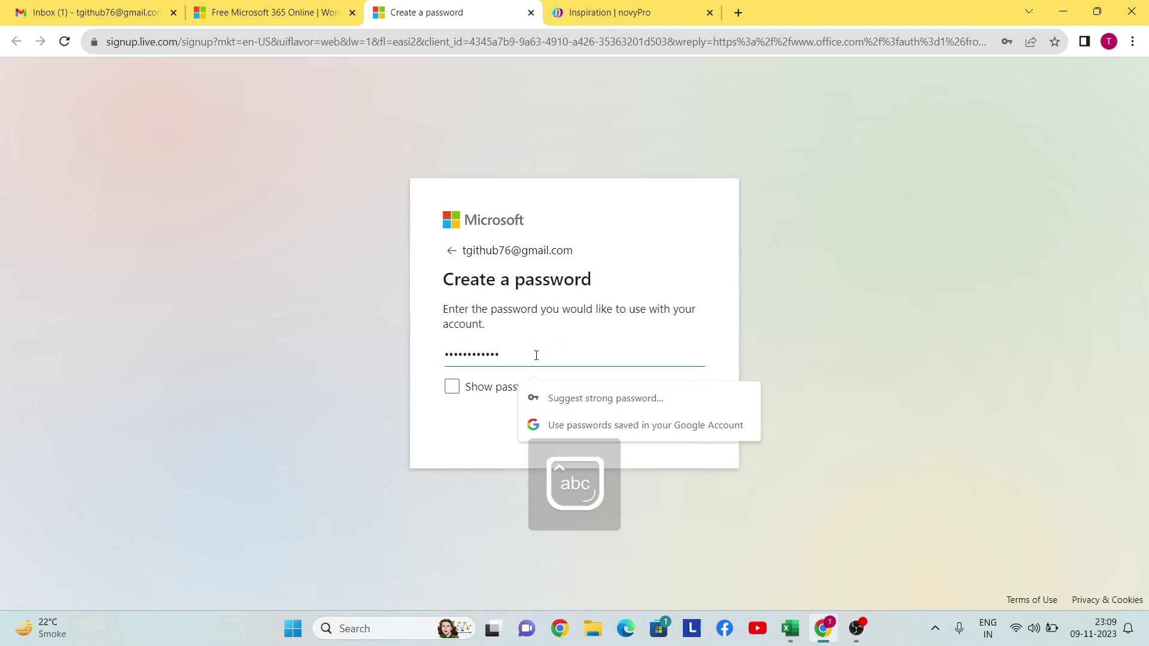
pyautogui.click(665, 425)
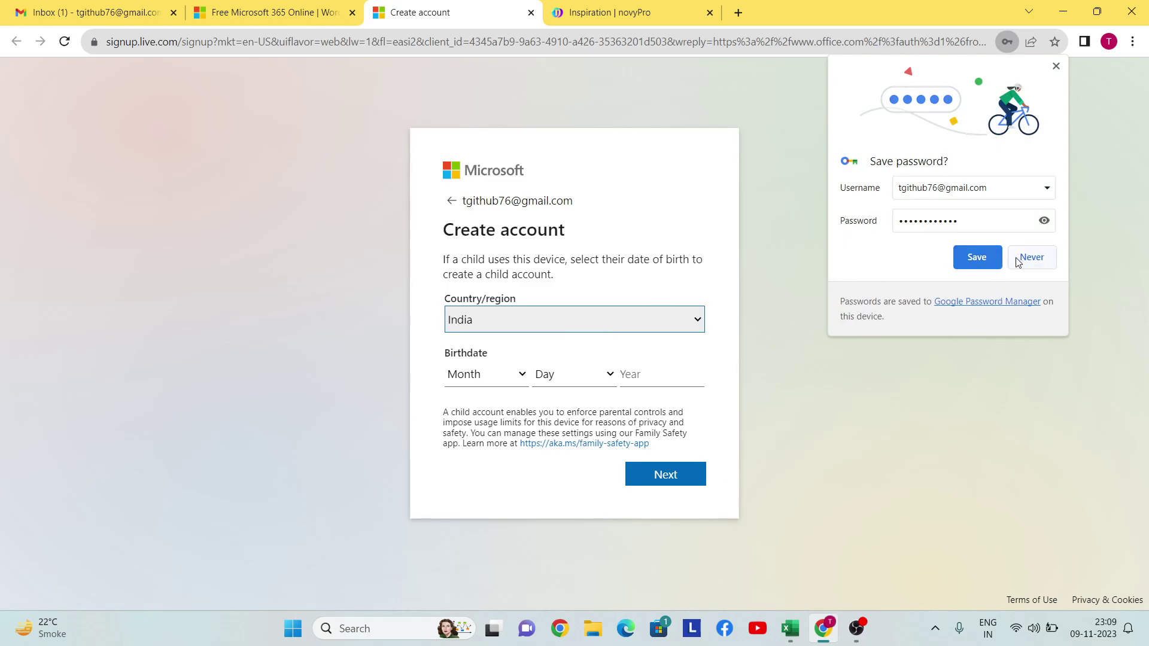
pyautogui.click(978, 257)
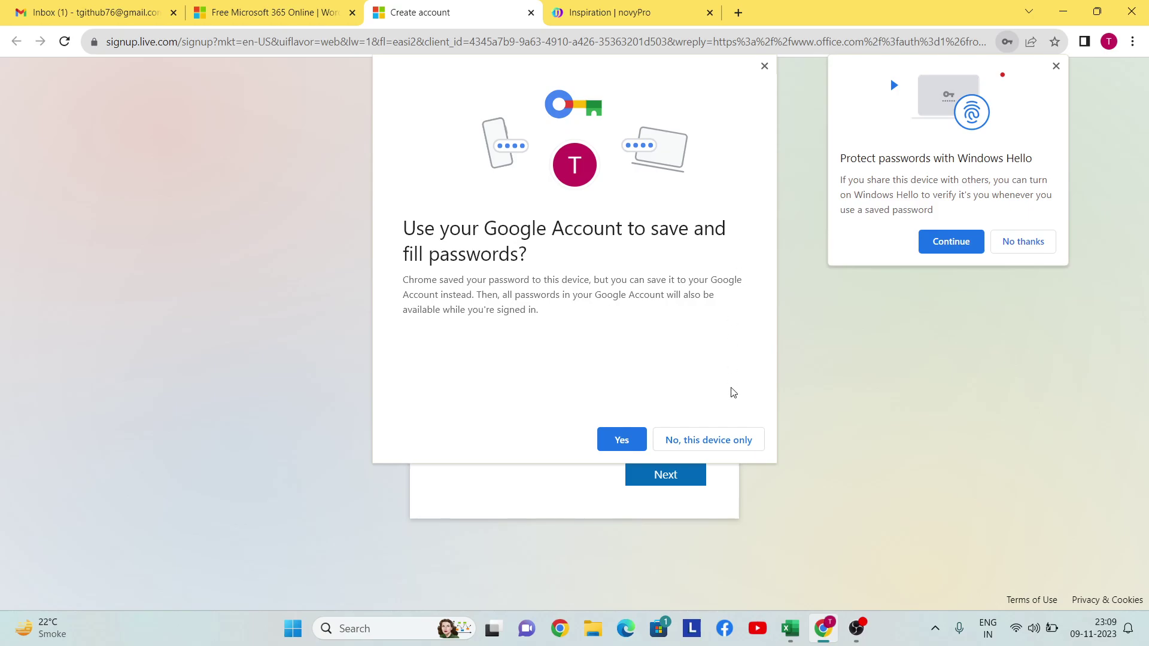
pyautogui.click(708, 440)
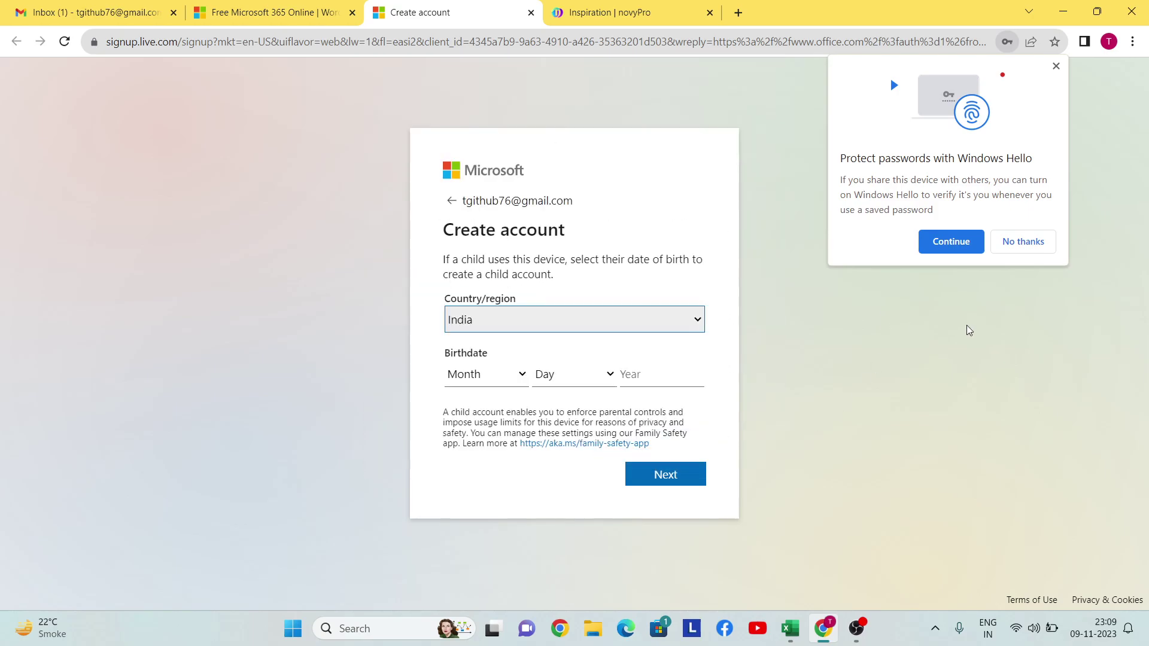
pyautogui.click(1023, 242)
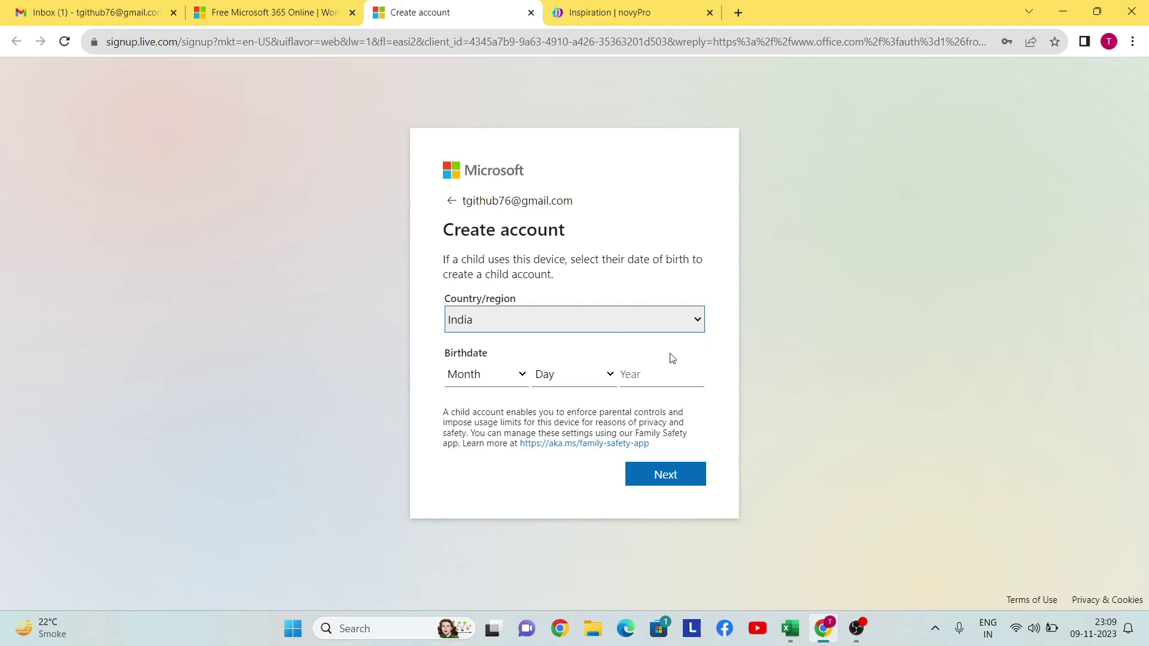
pyautogui.click(500, 376)
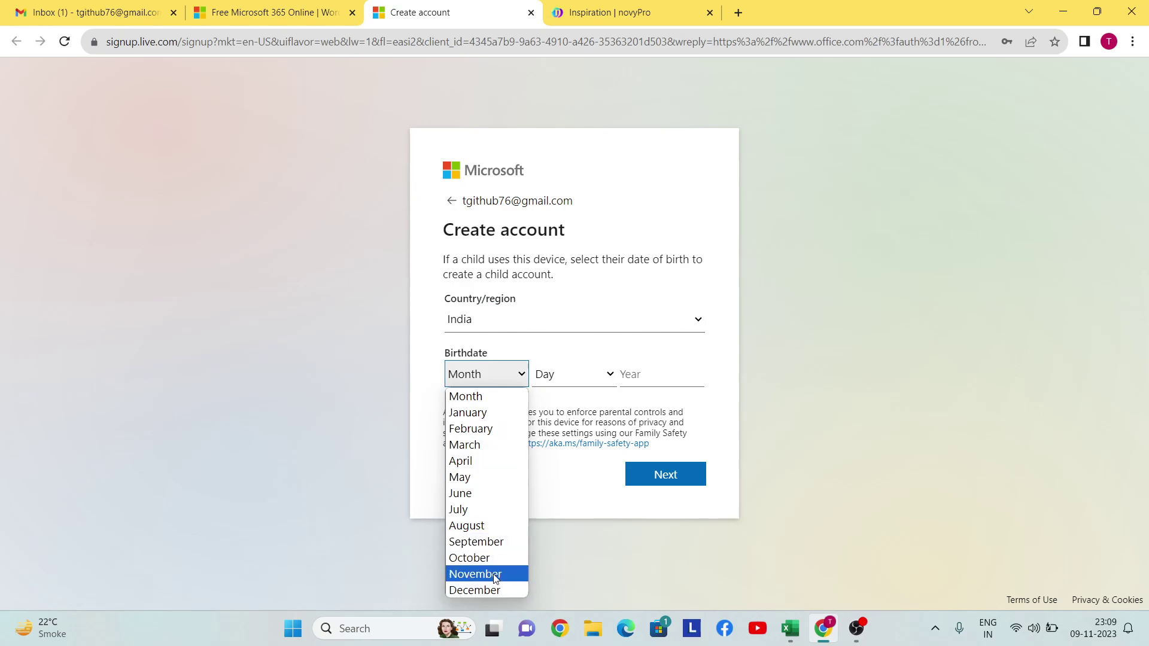
pyautogui.click(481, 589)
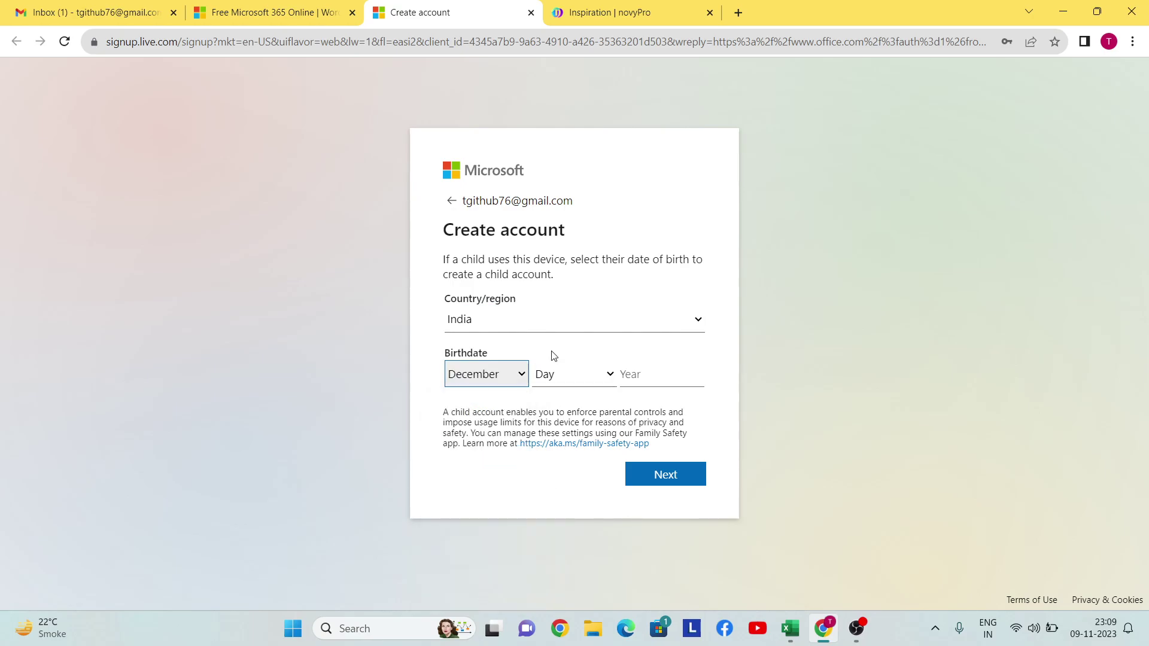
pyautogui.click(572, 377)
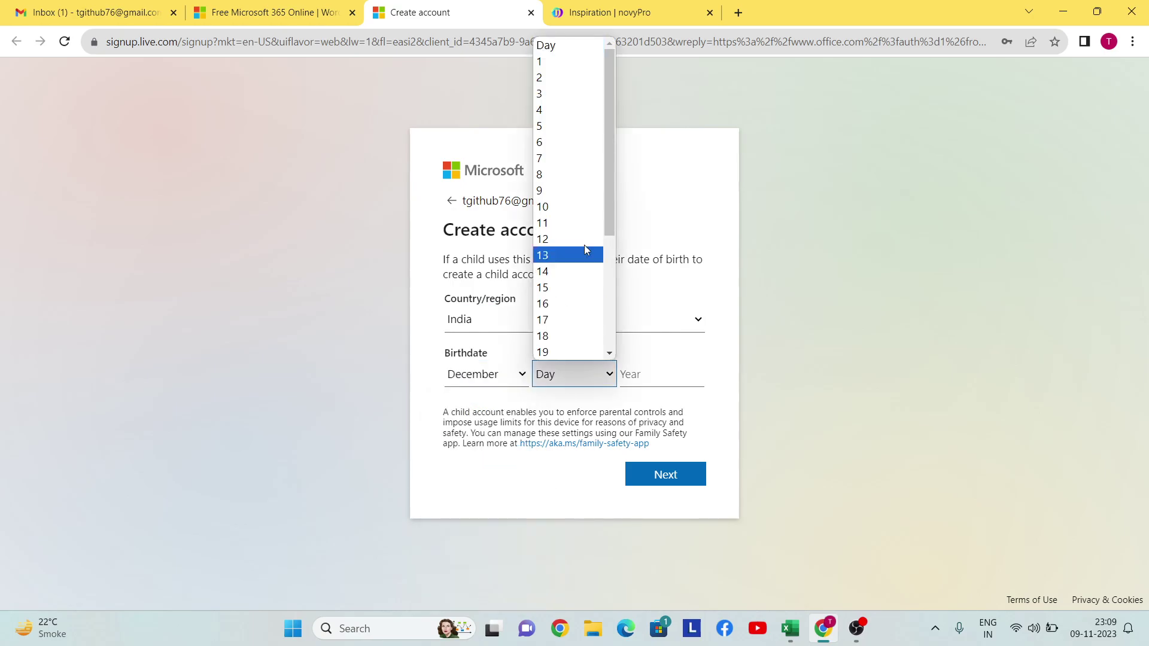
pyautogui.click(564, 67)
pyautogui.click(667, 376)
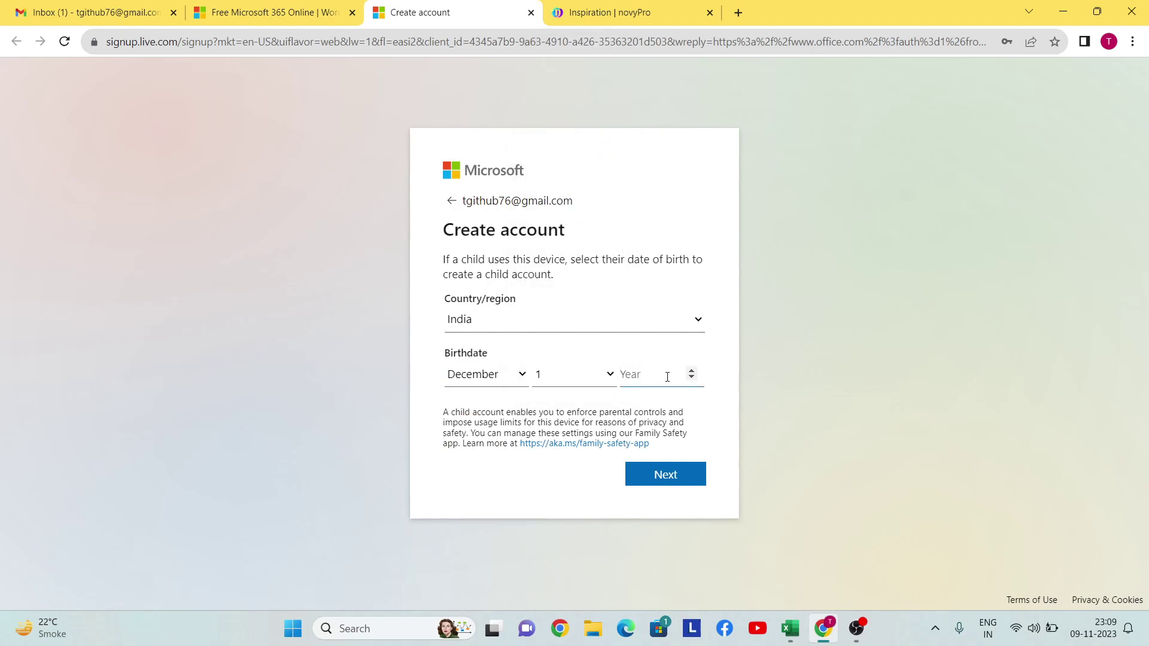
pyautogui.write('1997')
# Submit the birthdate, then copy the security code from the Microsoft email and submit it
pyautogui.click(694, 474)
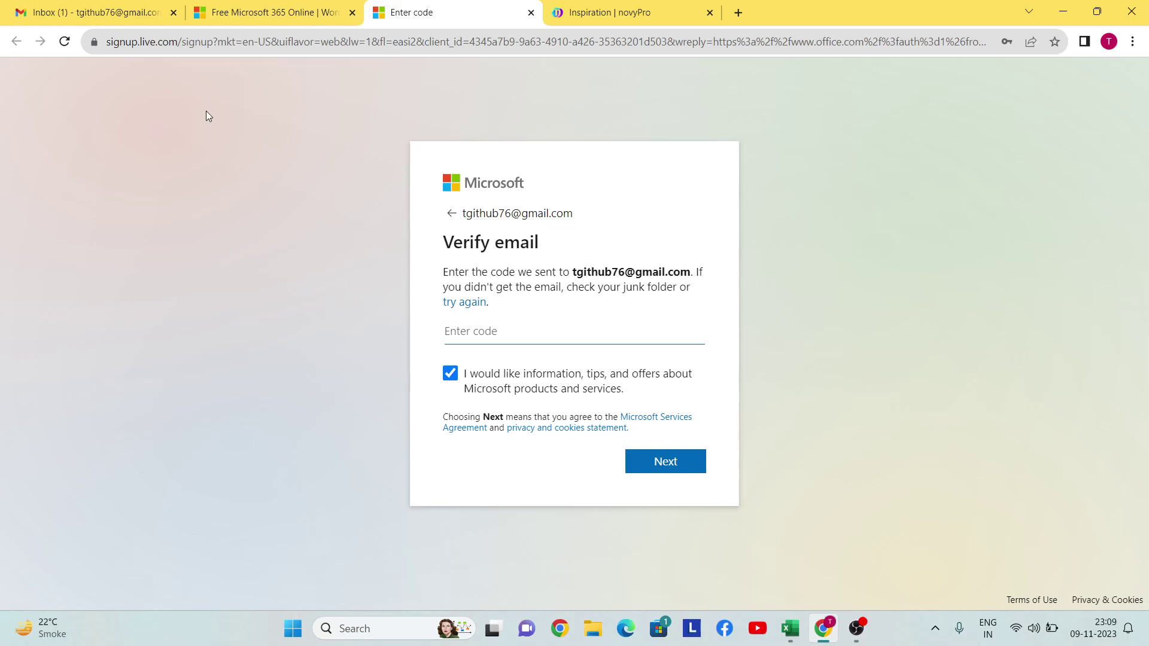
pyautogui.click(94, 12)
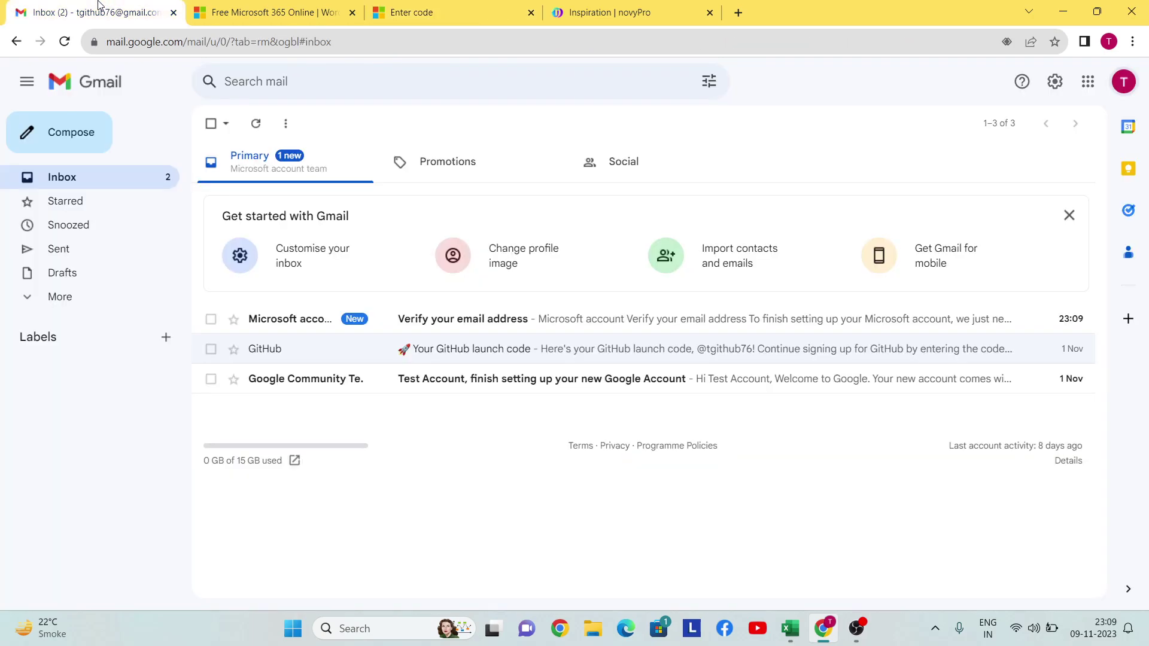
pyautogui.click(458, 321)
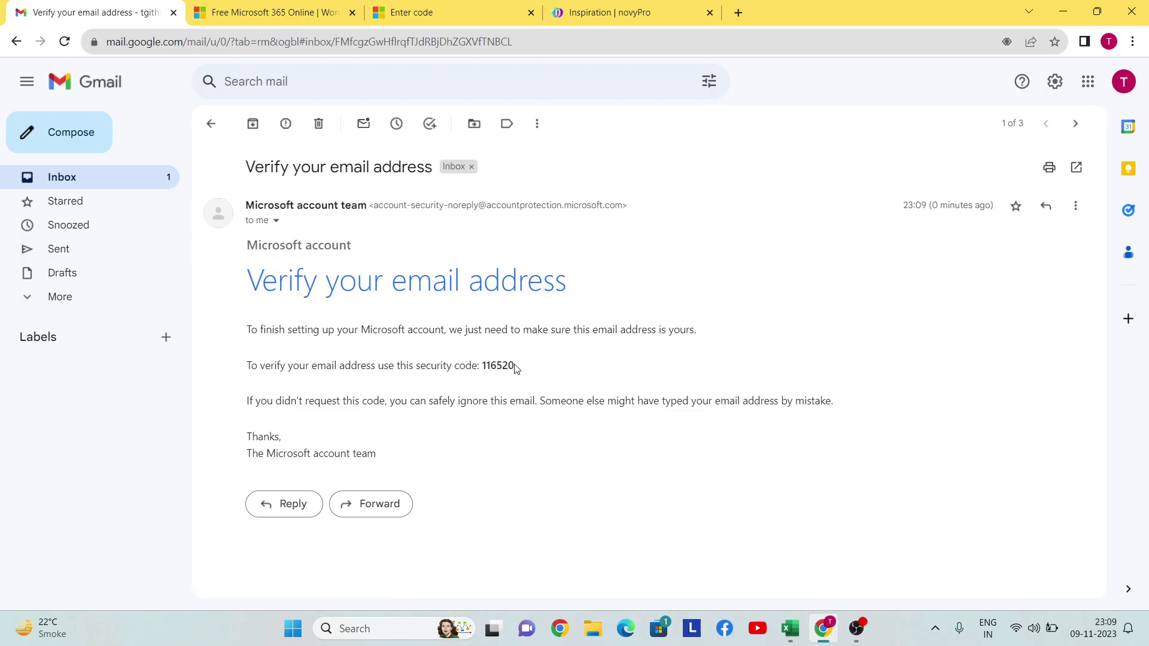
pyautogui.moveTo(515, 366); pyautogui.dragTo(485, 366)
pyautogui.click(514, 366)
pyautogui.moveTo(514, 366); pyautogui.dragTo(481, 366)
pyautogui.hotkey('ctrl', 'c')
pyautogui.click(490, 12)
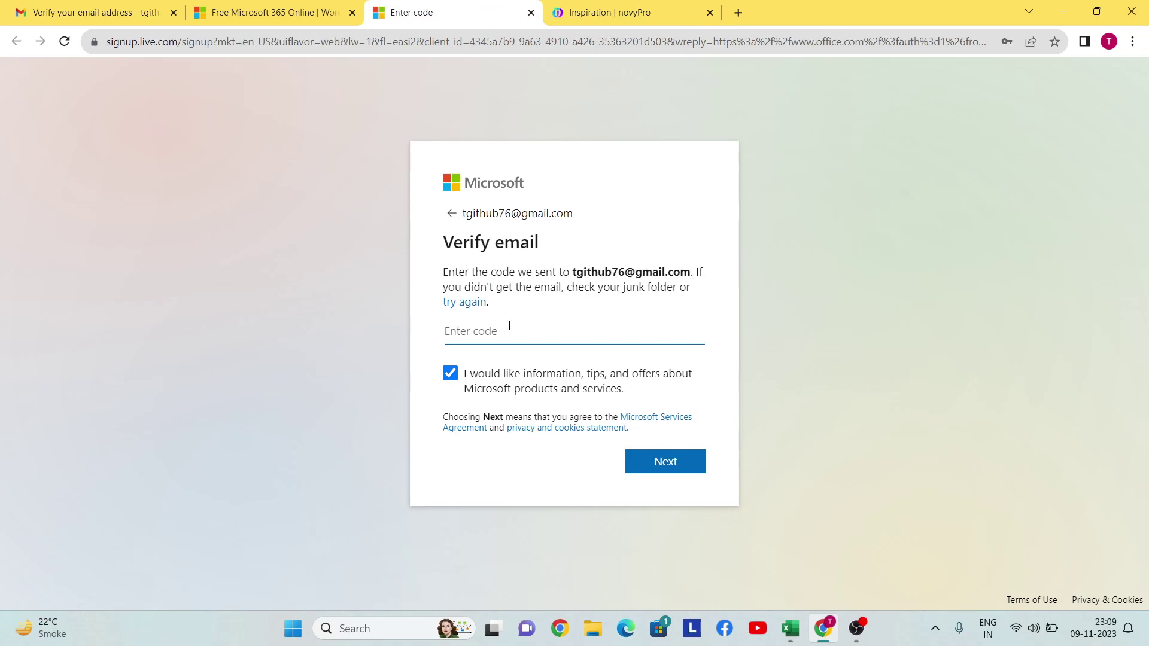
pyautogui.hotkey('ctrl', 'v')
pyautogui.click(670, 461)
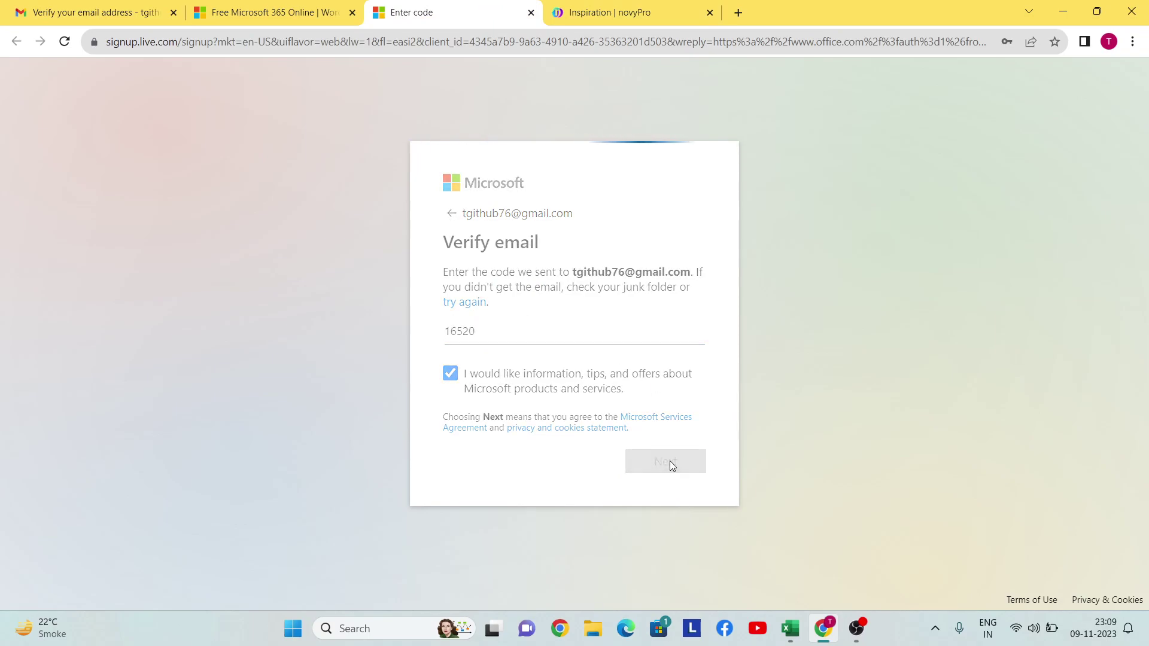
# Re-copy the full security code from the email and replace the mistyped code
pyautogui.click(71, 12)
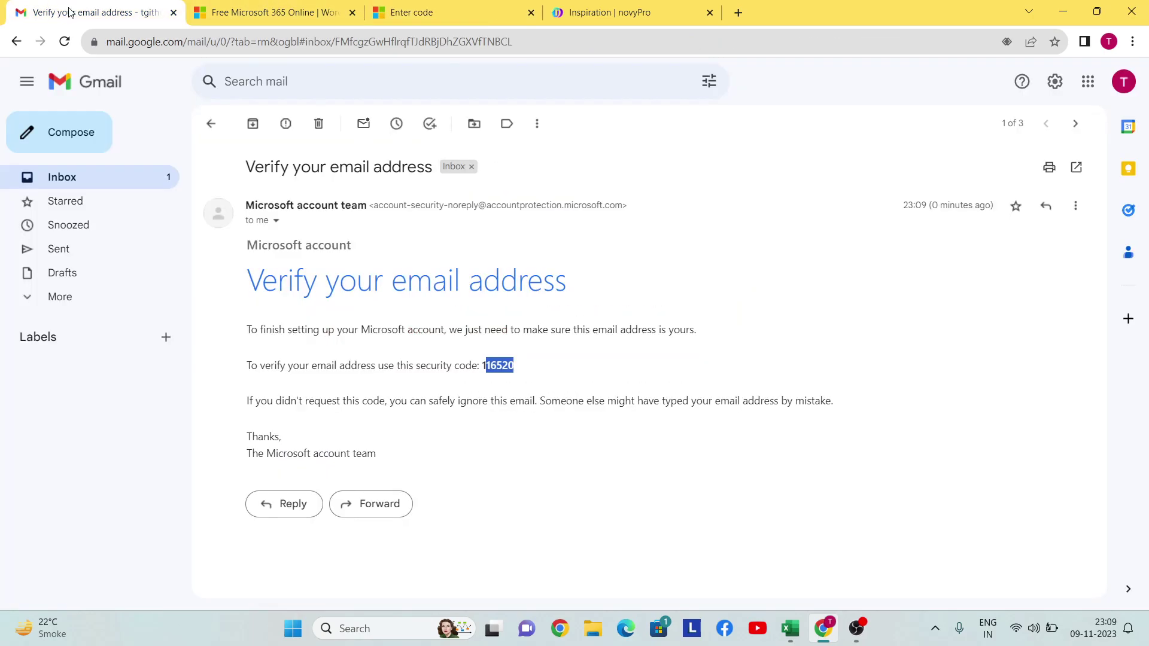
pyautogui.click(521, 367)
pyautogui.moveTo(515, 365); pyautogui.dragTo(485, 366)
pyautogui.moveTo(485, 366); pyautogui.dragTo(482, 366)
pyautogui.hotkey('ctrl', 'c')
pyautogui.click(450, 12)
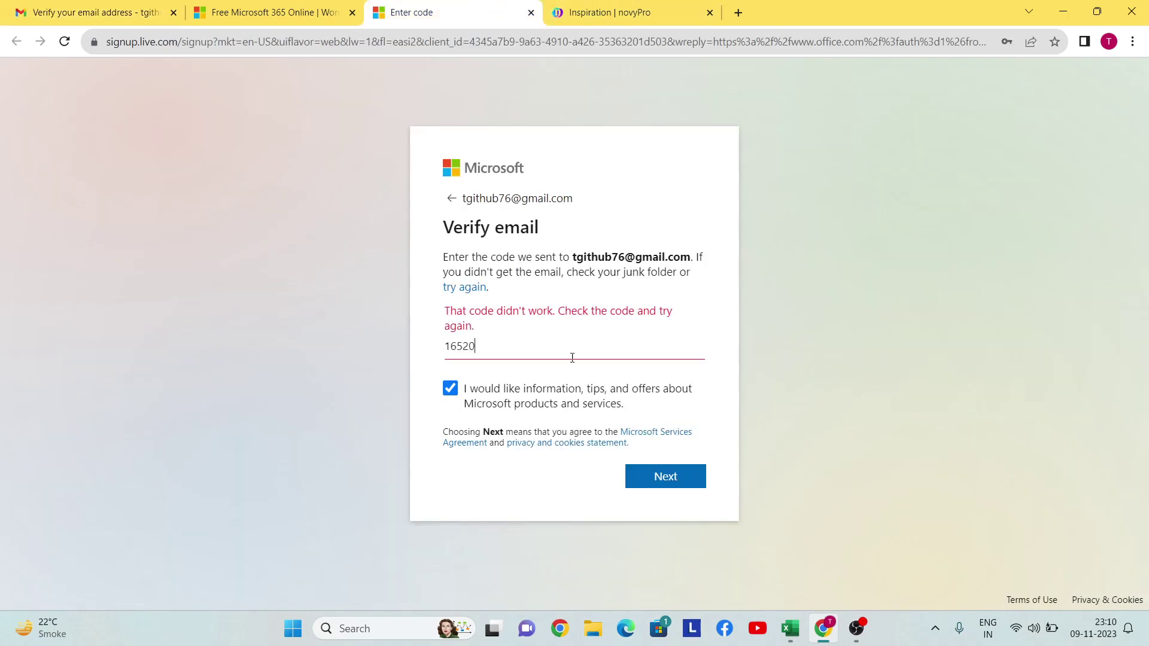
pyautogui.doubleClick(502, 345)
pyautogui.hotkey('ctrl', 'v')
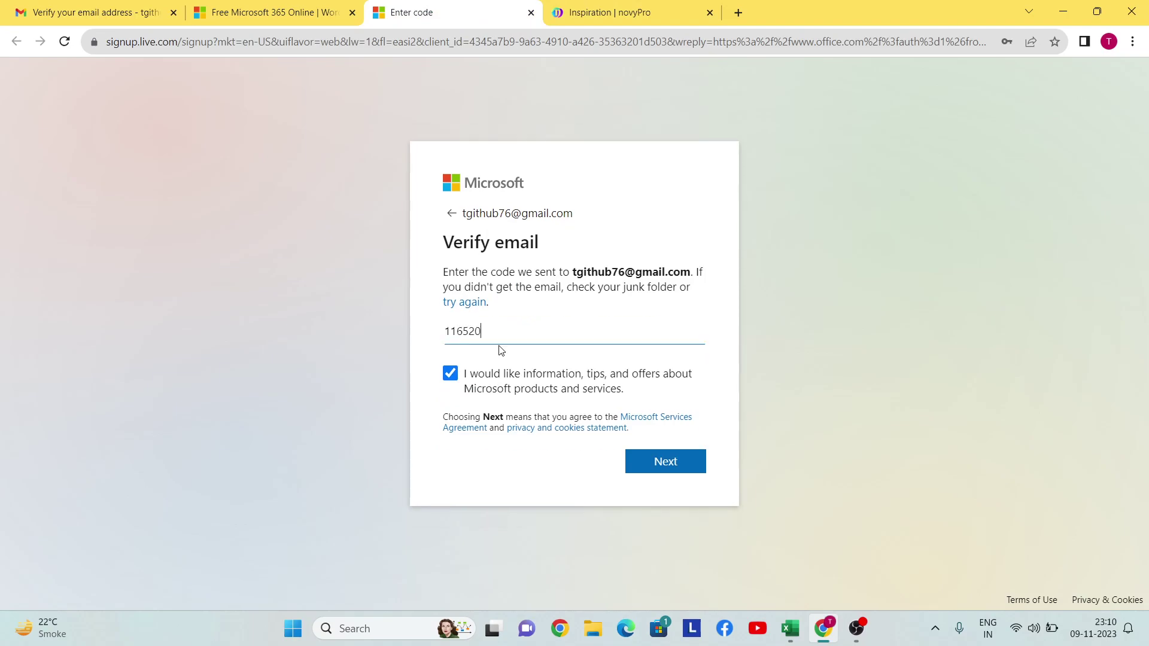
# Submit the code, then rotate the animal three times to match the hand and submit
pyautogui.click(672, 464)
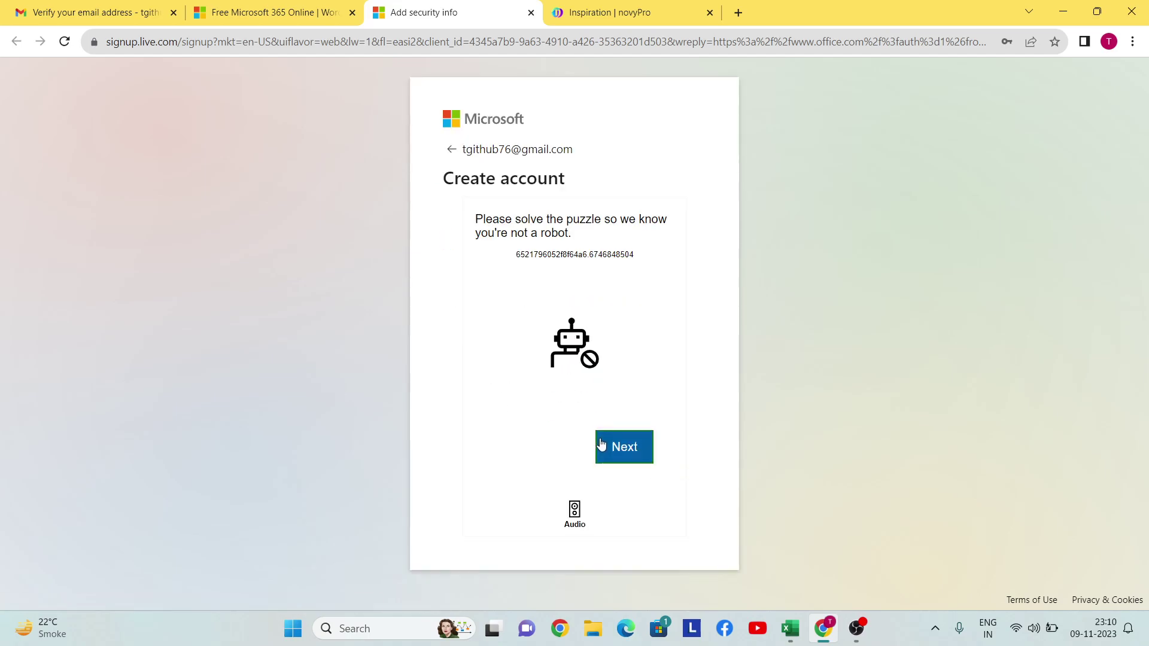
pyautogui.click(623, 449)
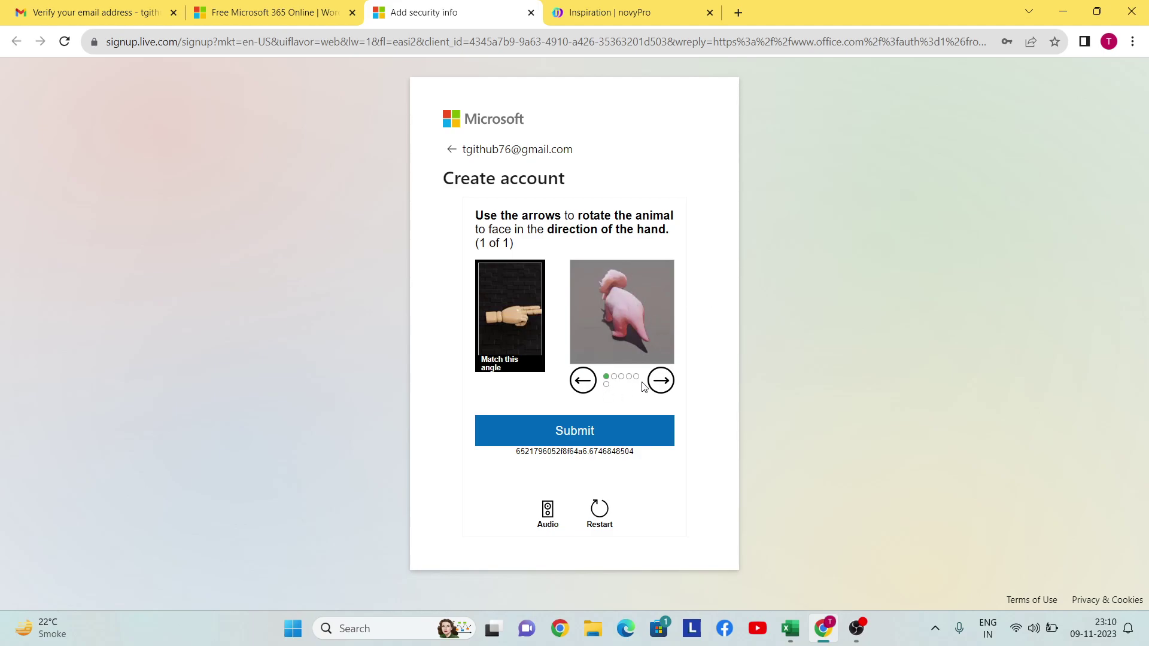
pyautogui.click(661, 381)
pyautogui.click(661, 381)
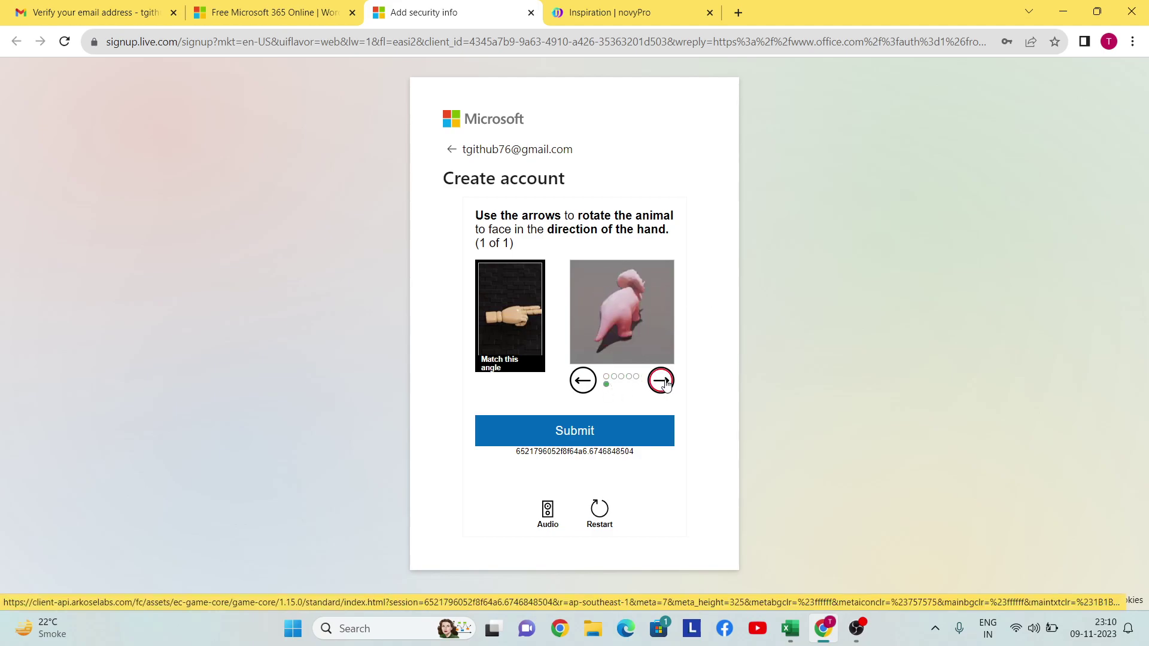
pyautogui.click(661, 381)
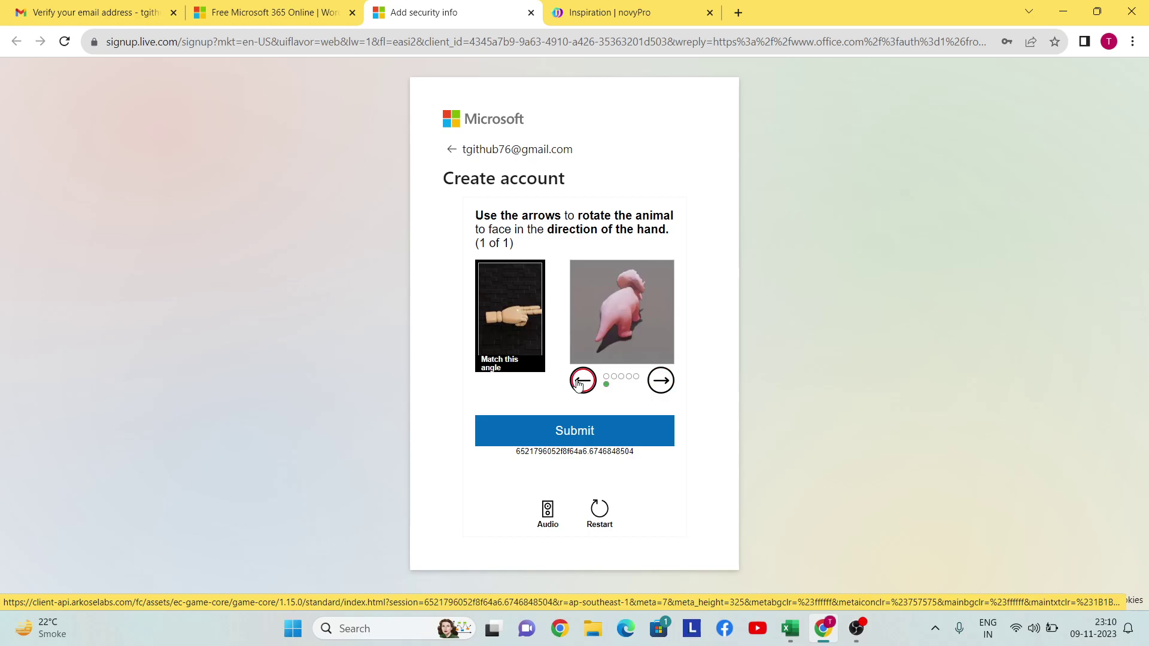
pyautogui.click(600, 431)
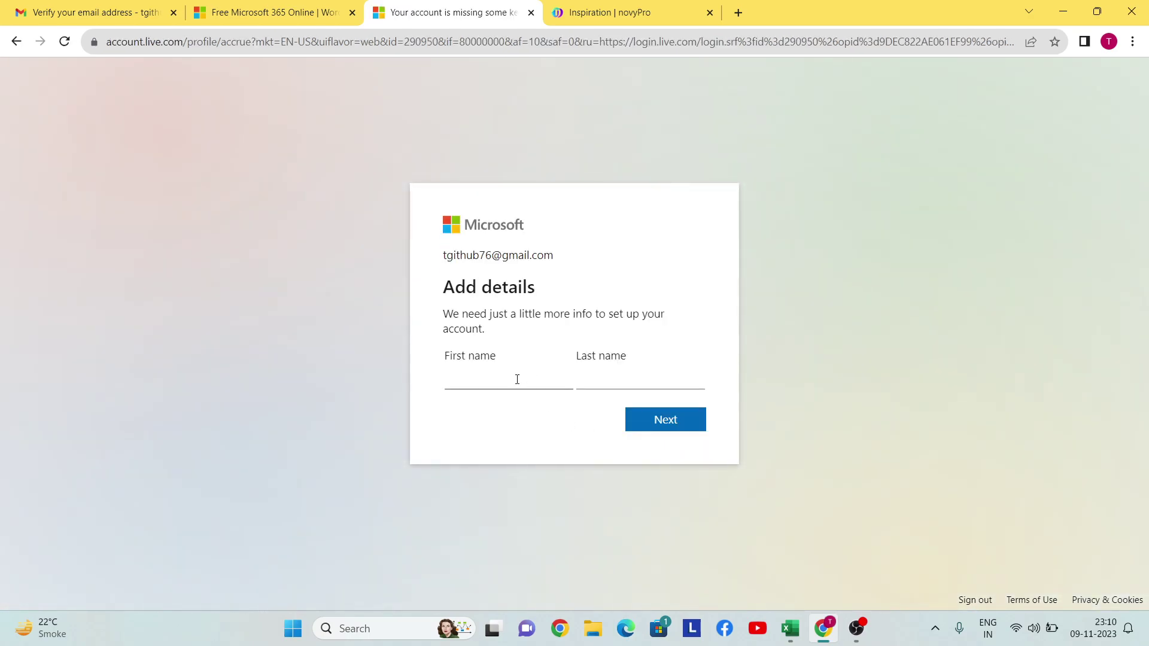
# Enter and submit the account's first and last name
pyautogui.click(517, 379)
pyautogui.write('T')
pyautogui.click(646, 380)
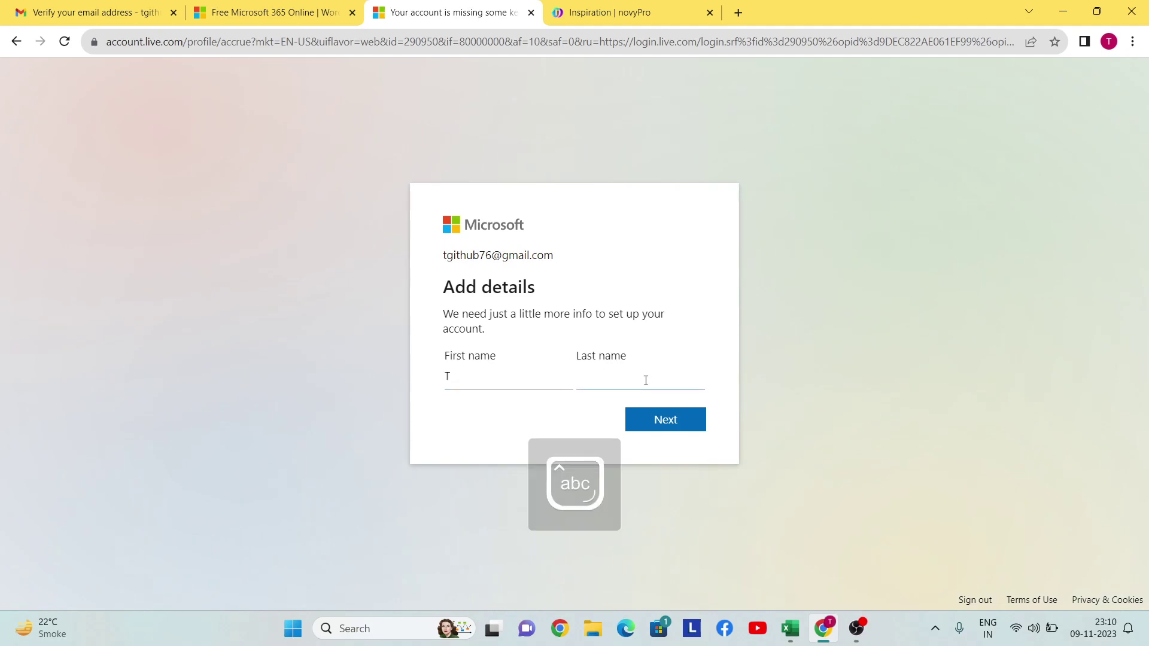
pyautogui.click(666, 421)
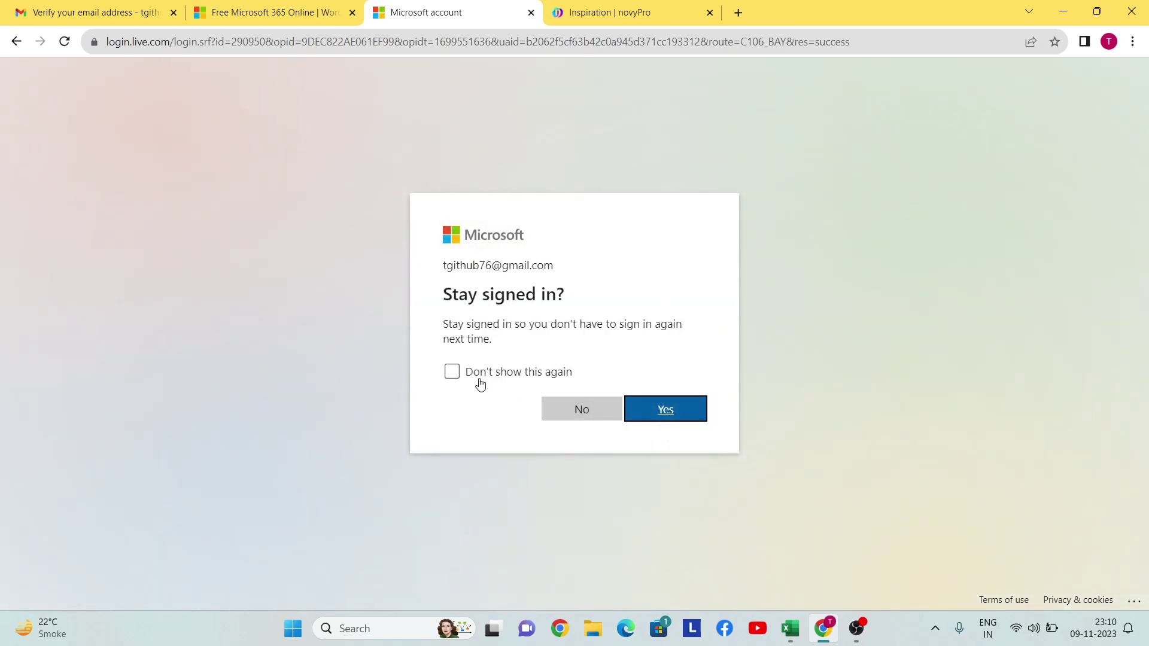
# Stay signed in without future prompts, accept the privacy notice, and dismiss the welcome slides and tip
pyautogui.click(452, 372)
pyautogui.click(663, 411)
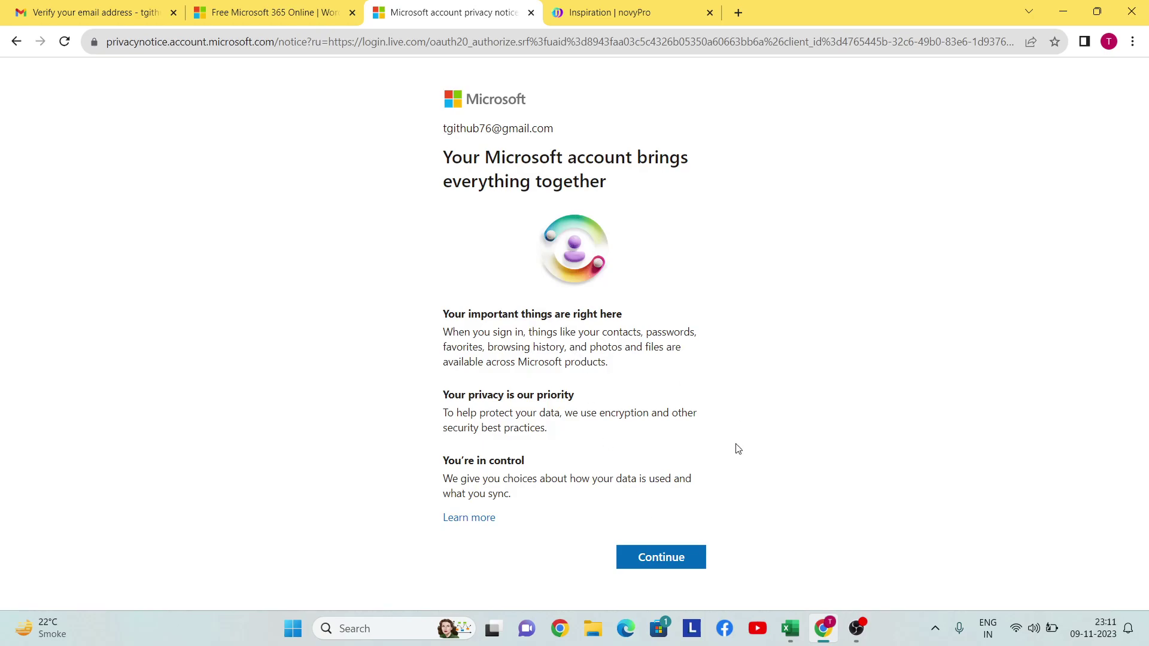
pyautogui.click(659, 558)
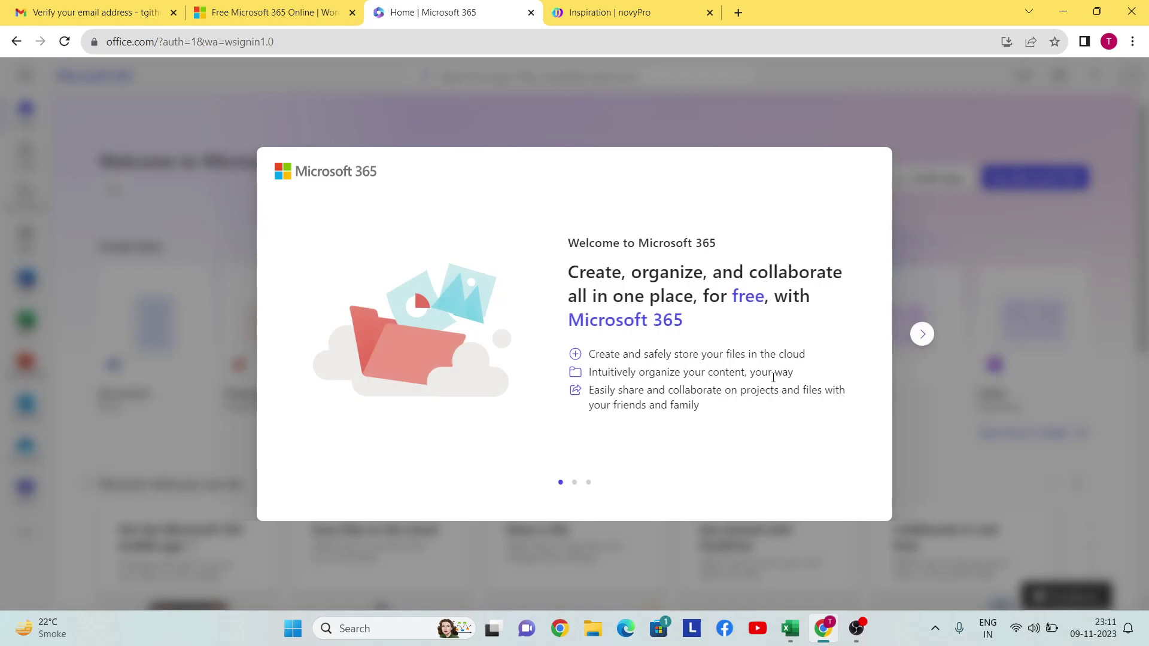
pyautogui.click(922, 335)
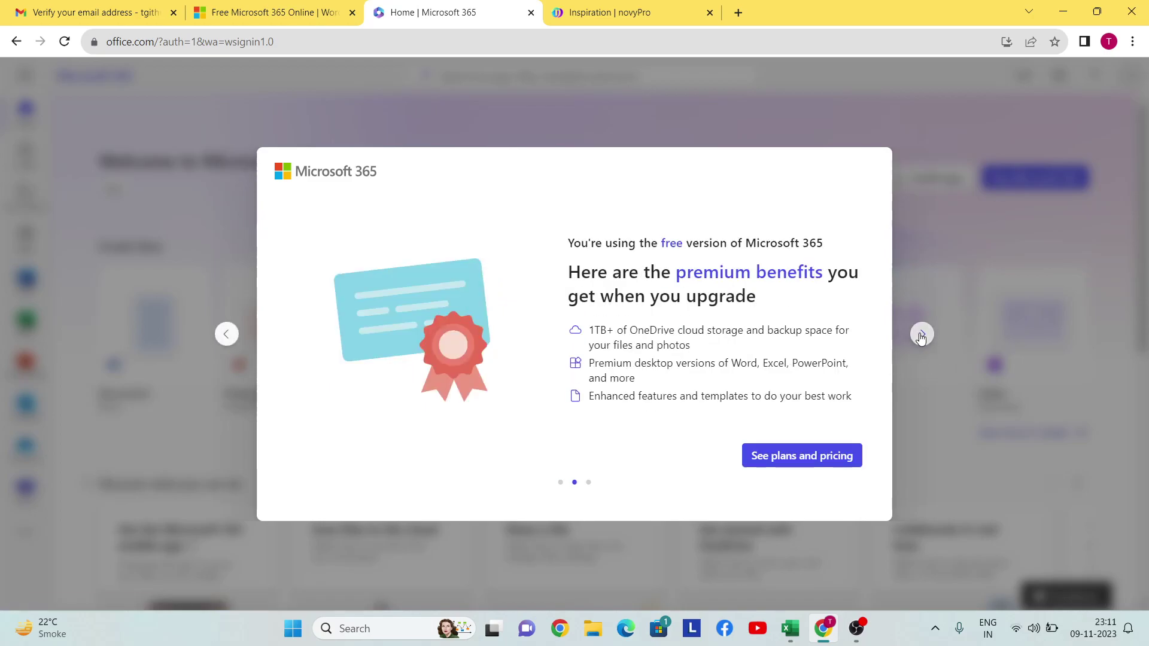
pyautogui.click(920, 335)
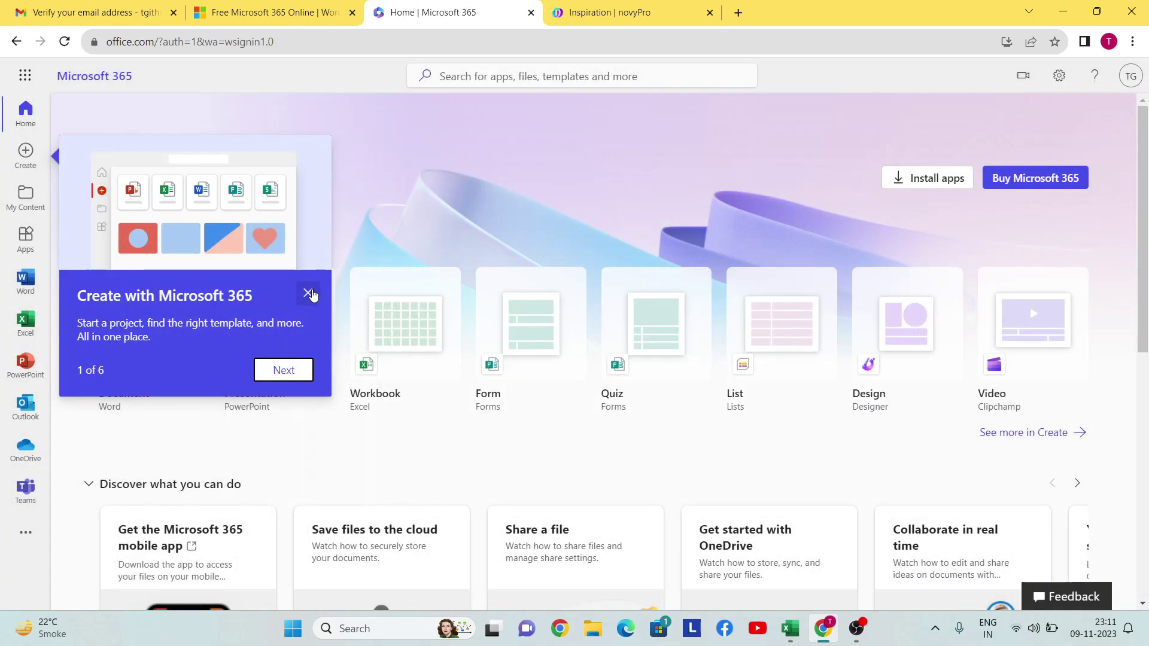
pyautogui.click(309, 295)
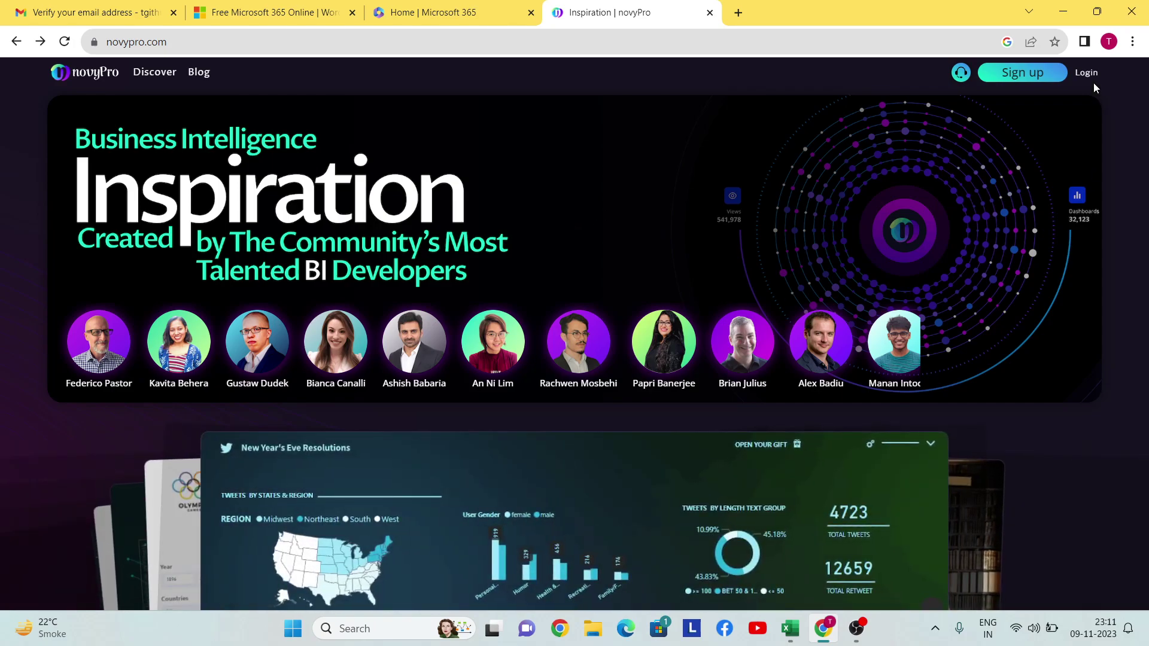
# Sign up for novyPro with Google, picking the Google account in the chooser
pyautogui.click(1023, 70)
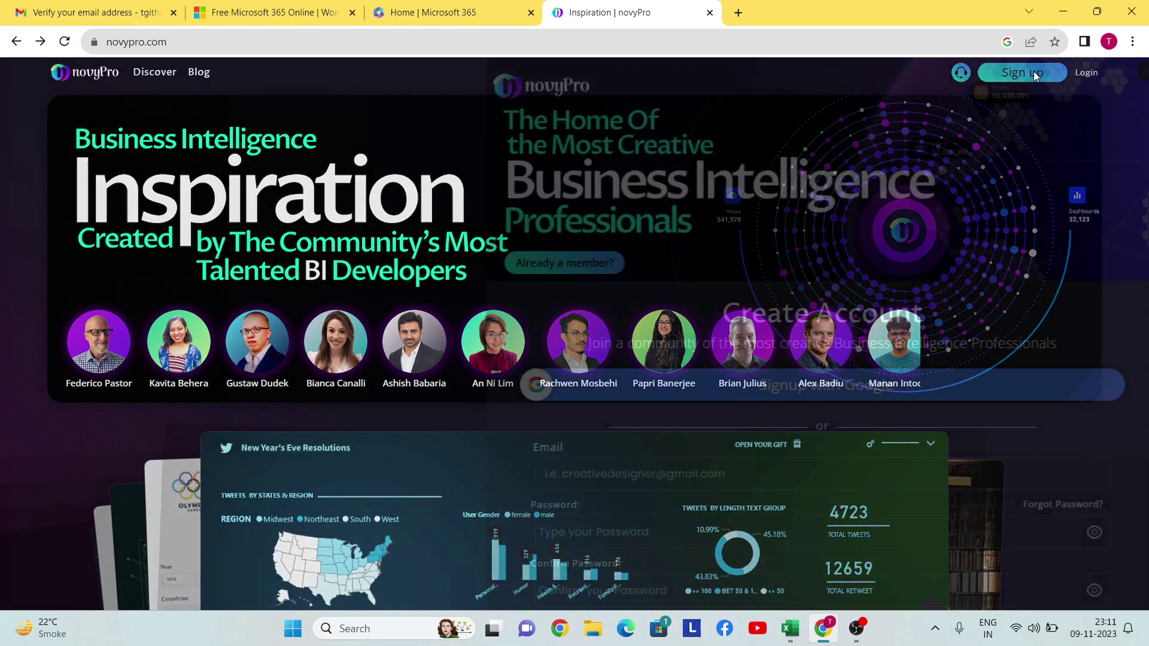
pyautogui.click(839, 395)
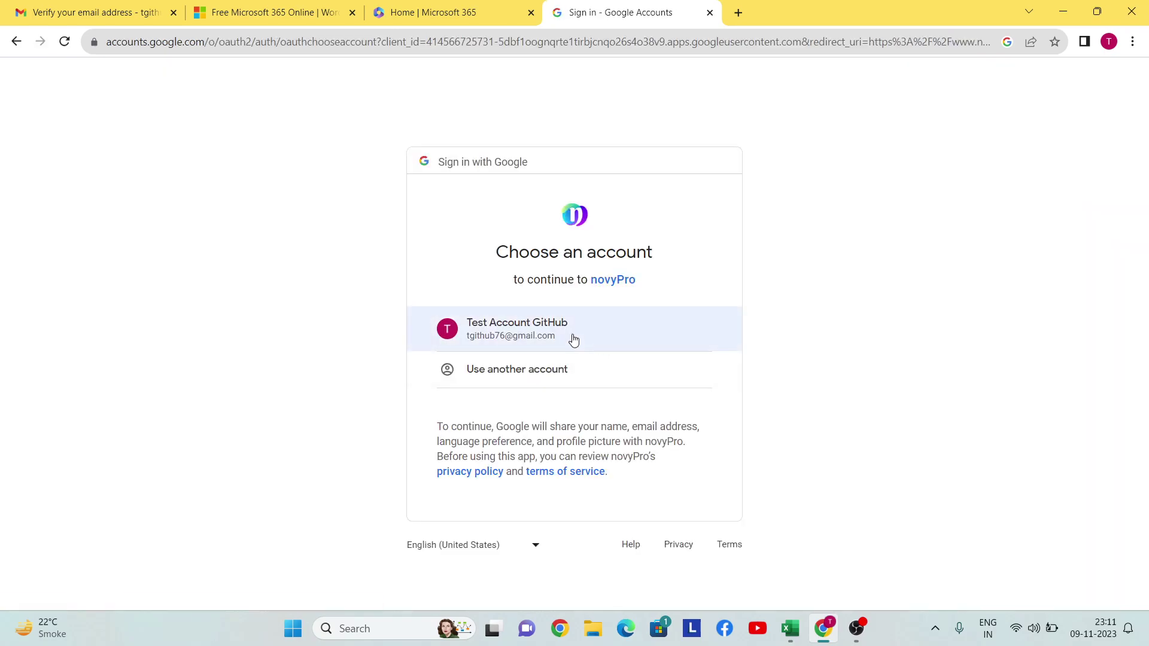
pyautogui.click(573, 340)
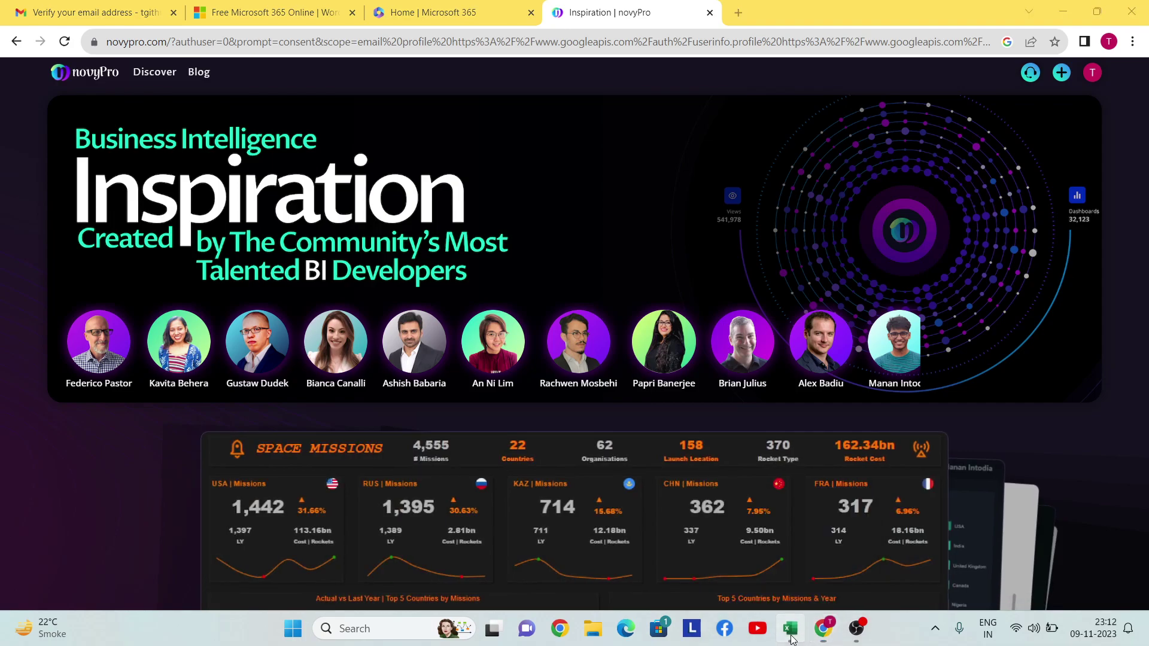
# Start Excel sign-in and check the Google account's email address in Gmail
pyautogui.click(791, 628)
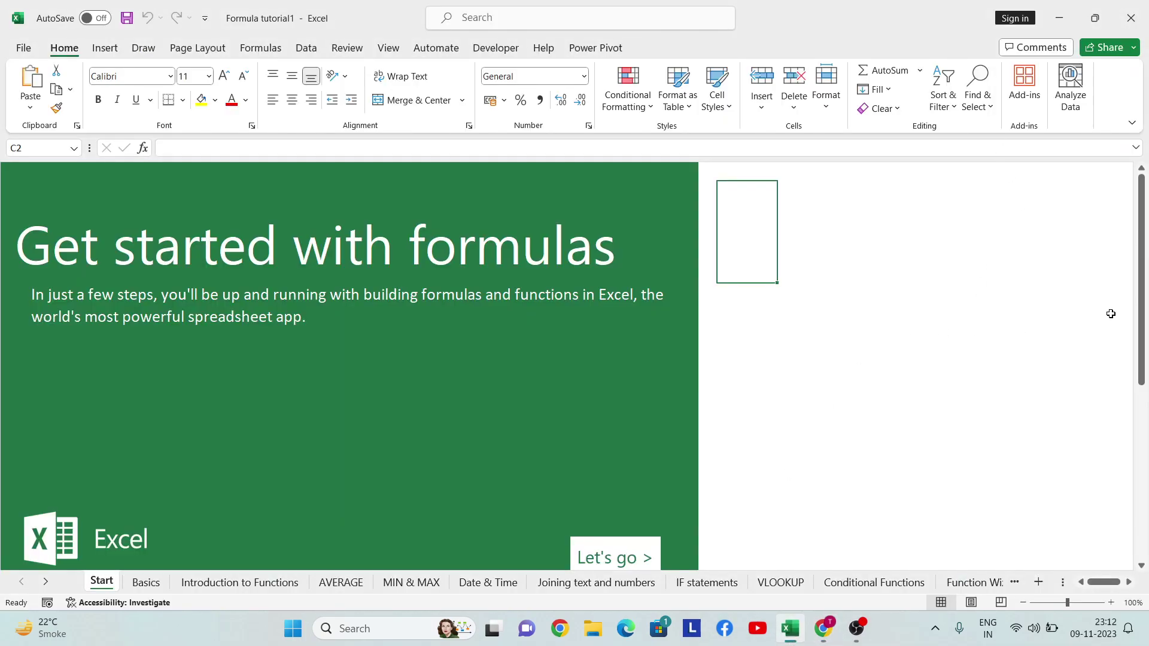
pyautogui.click(1014, 18)
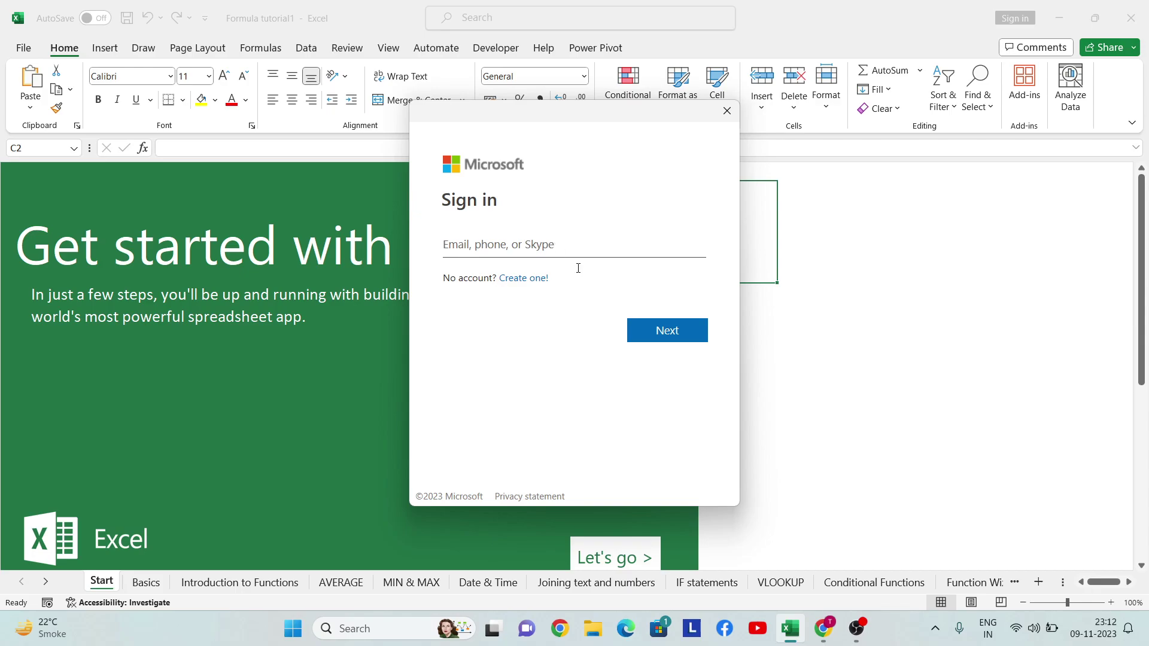
pyautogui.click(825, 628)
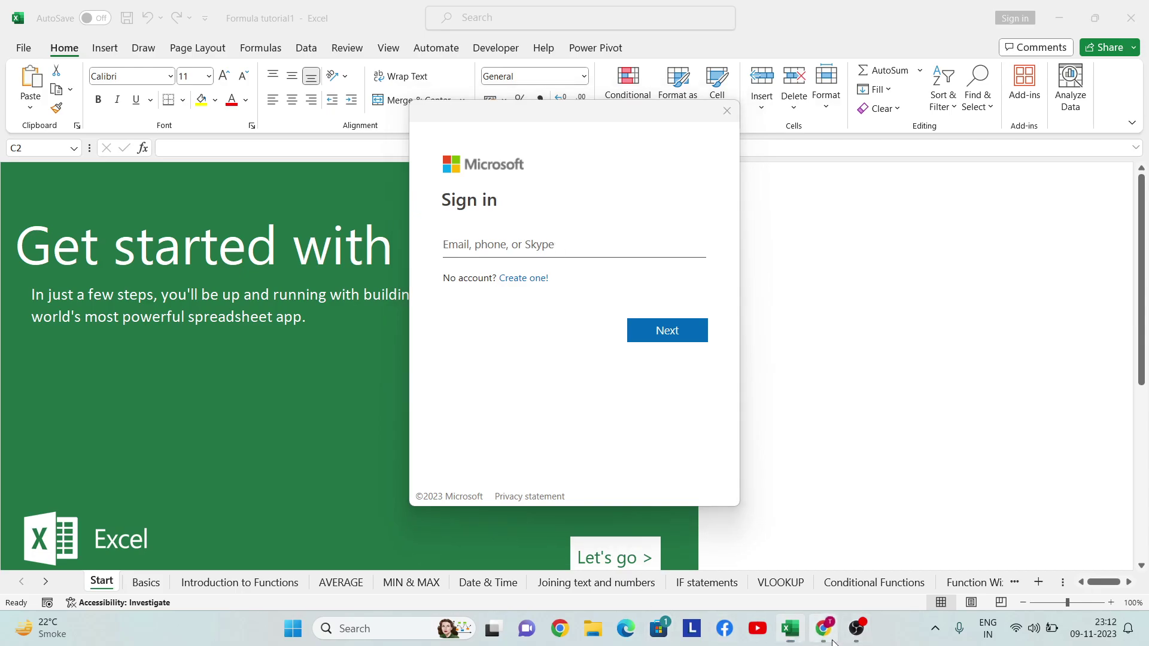
pyautogui.click(76, 7)
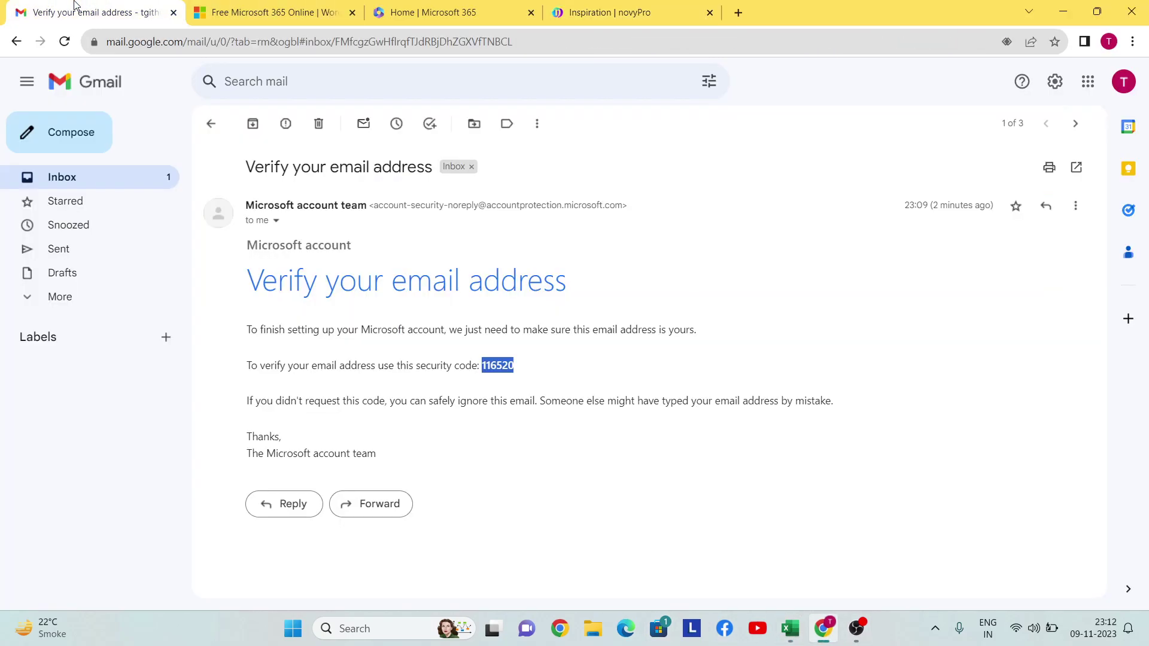
pyautogui.click(1123, 82)
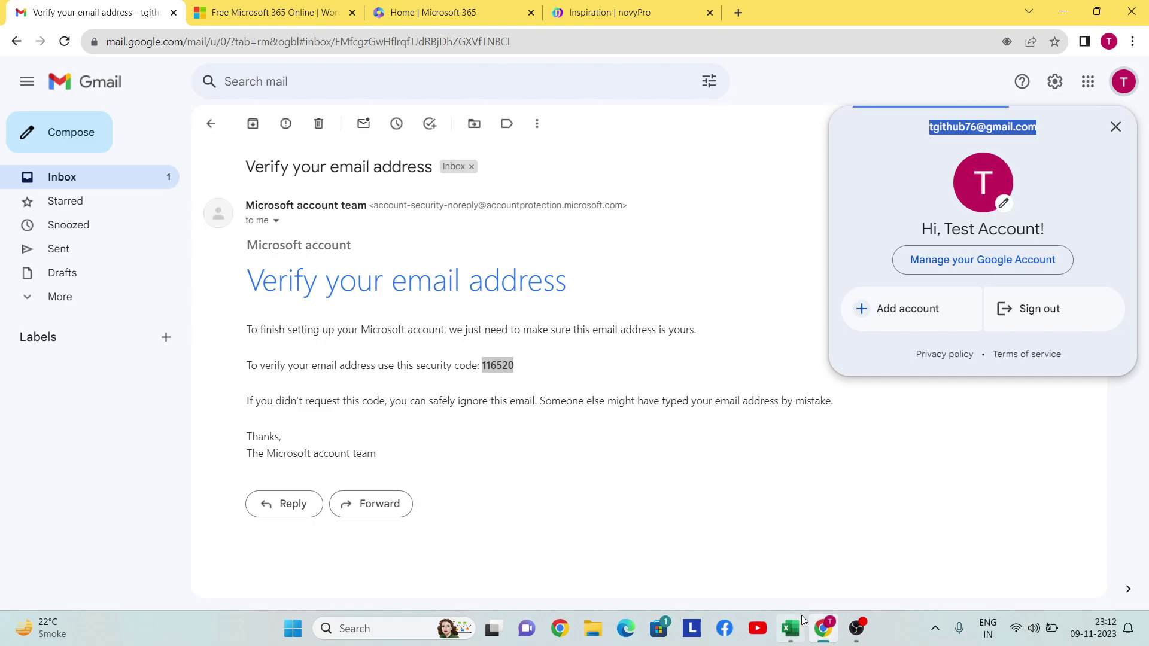
pyautogui.click(792, 627)
# Sign in to Excel with the email and mixed-case password, acknowledging the Windows Hello notice
pyautogui.click(559, 268)
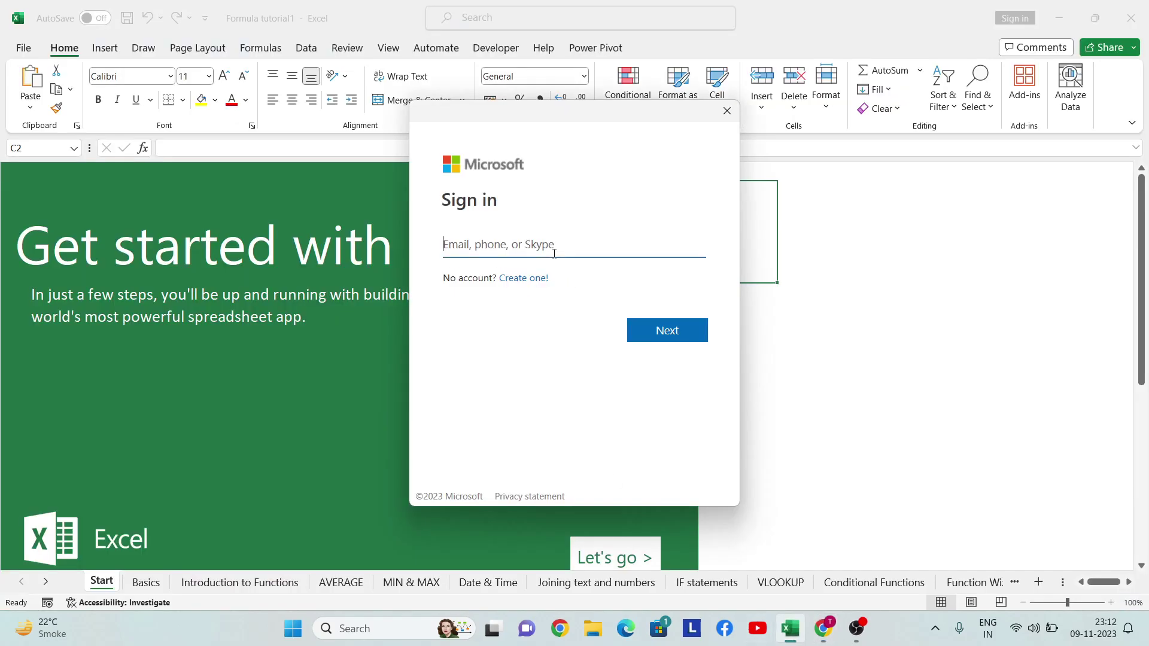
pyautogui.click(644, 332)
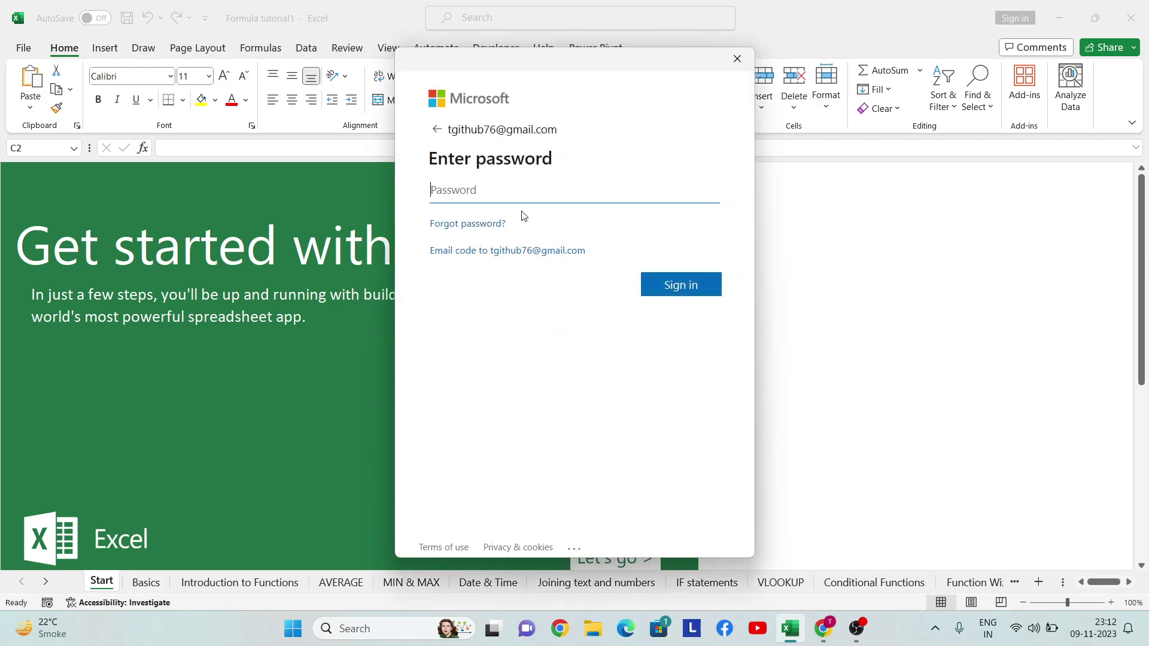
pyautogui.press('capslock')
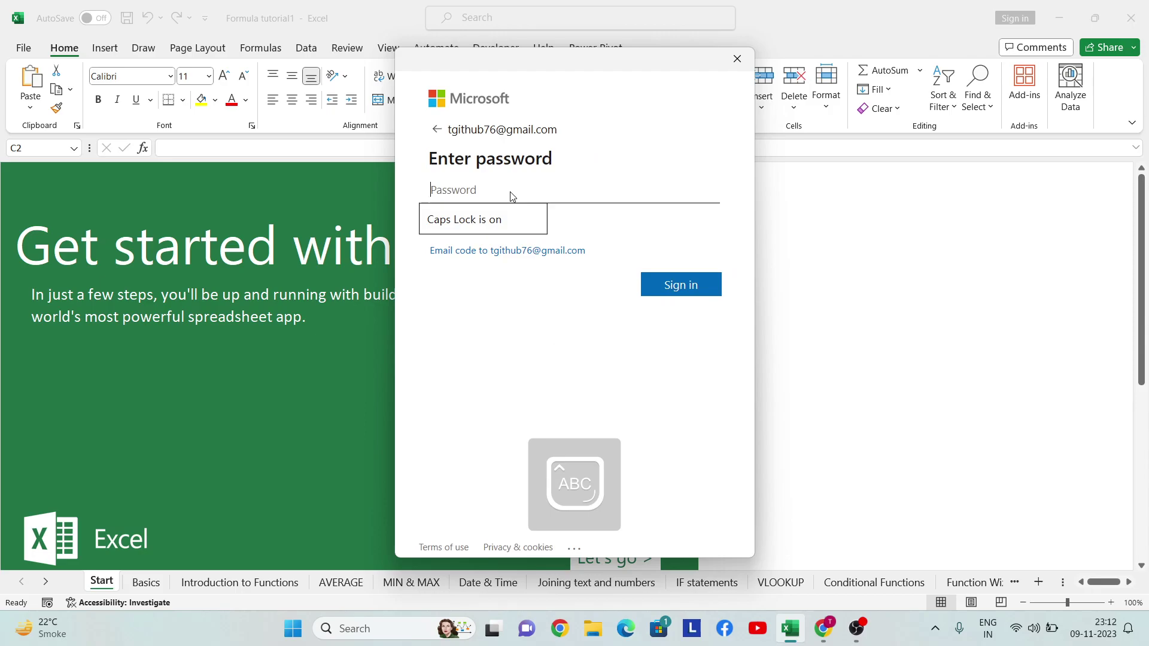
pyautogui.write('••••••••')
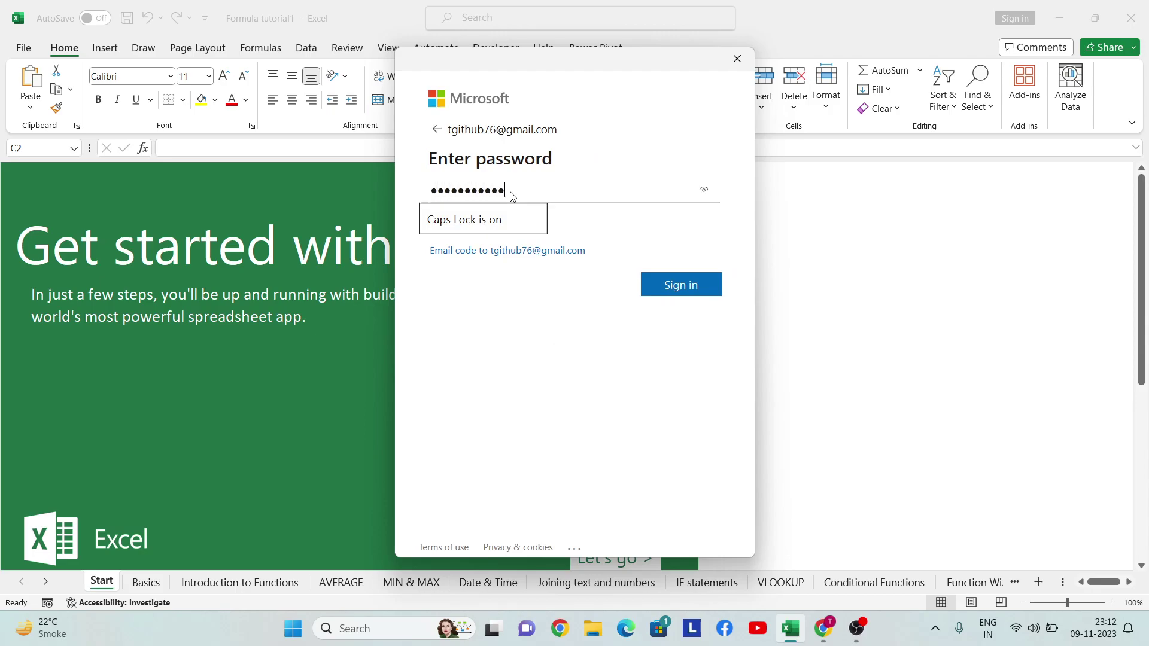
pyautogui.press('capslock')
pyautogui.write('••••')
pyautogui.click(676, 292)
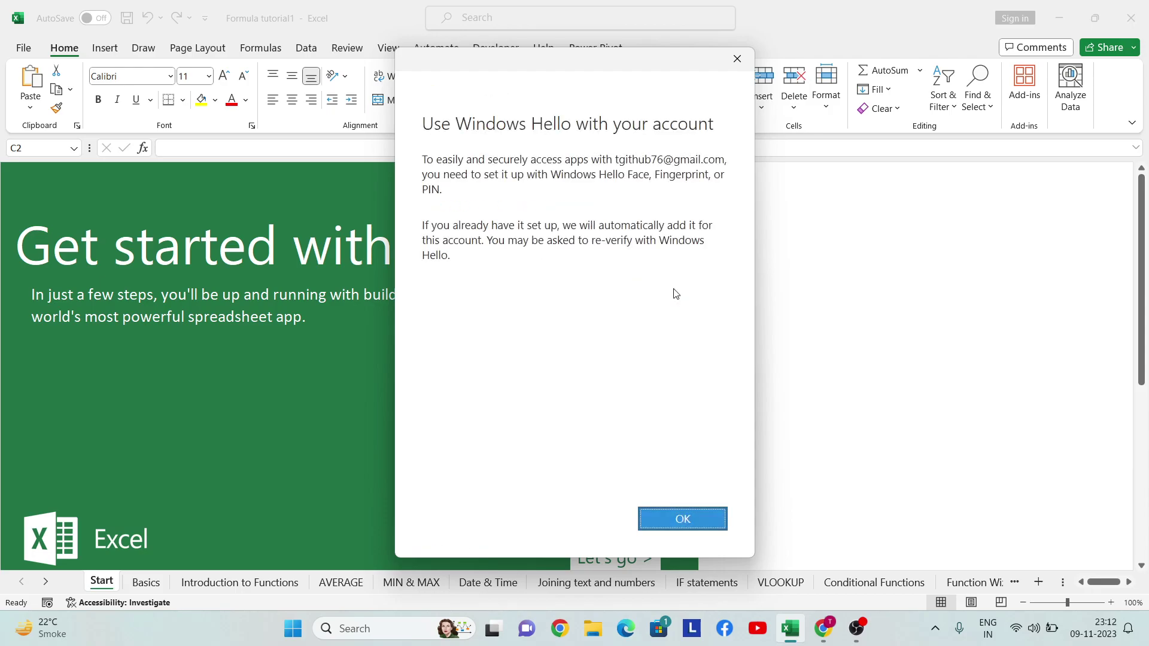
pyautogui.click(682, 519)
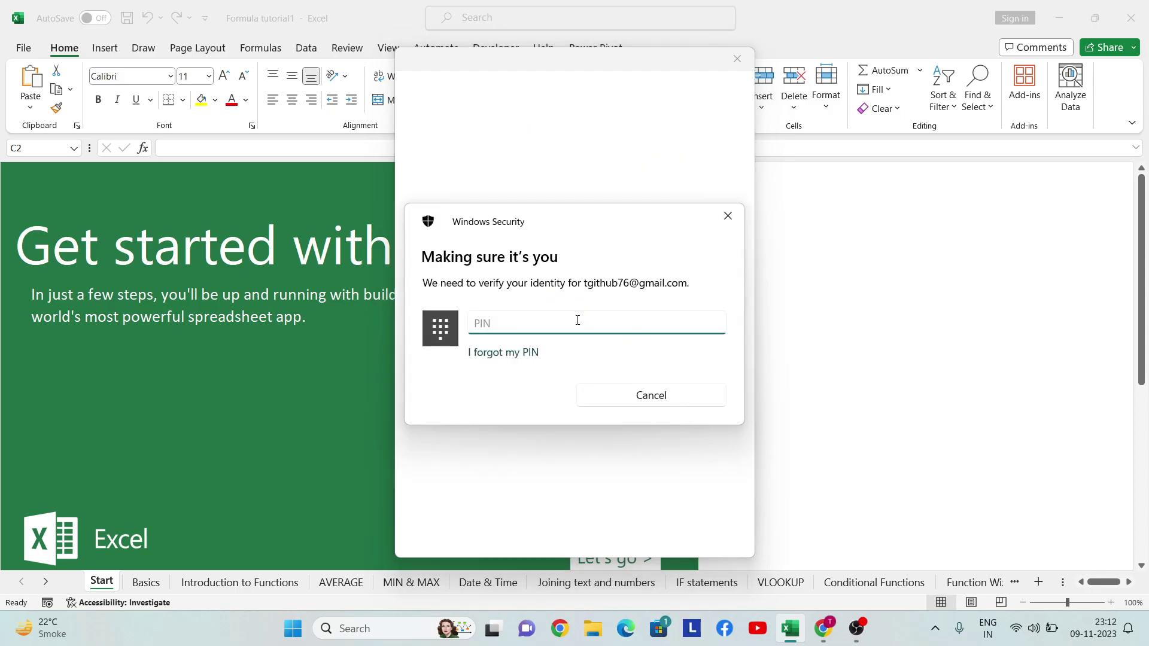
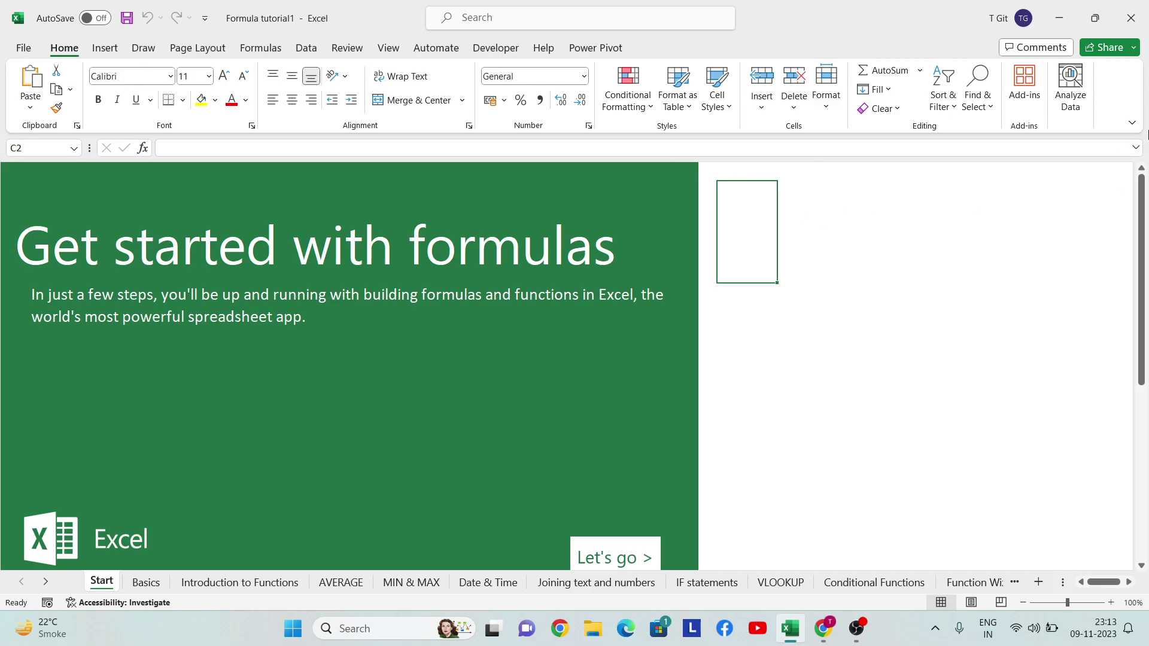
# Share the workbook to OneDrive - Personal as 'Formula tutorial1' and close the Send link panel
pyautogui.click(23, 48)
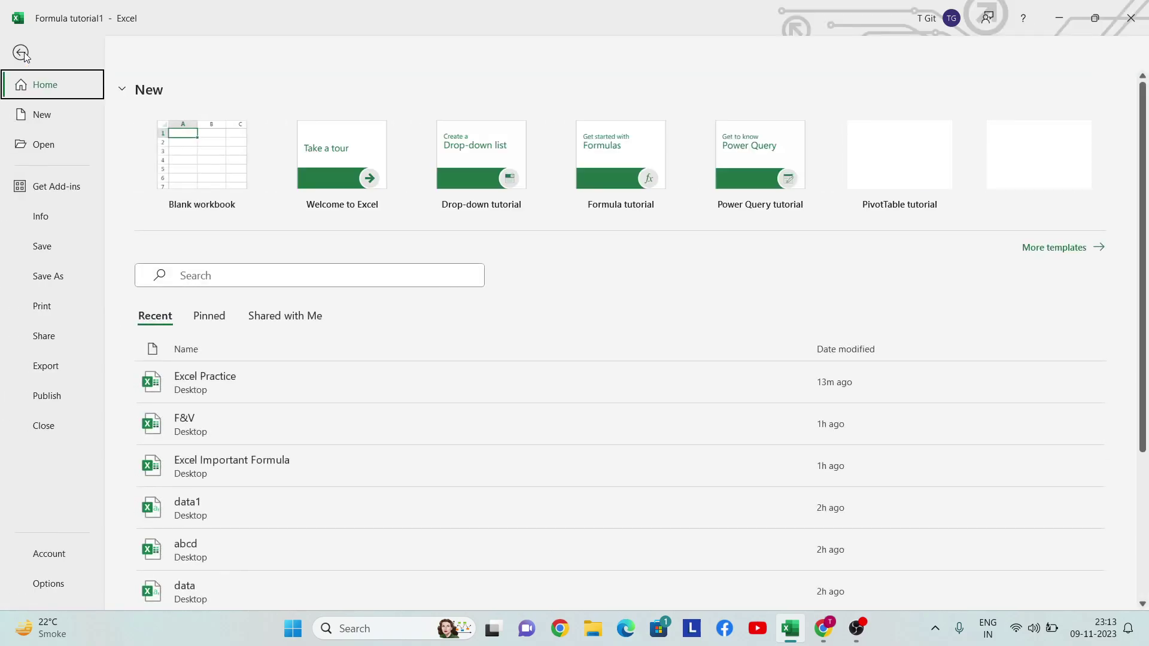
pyautogui.click(62, 337)
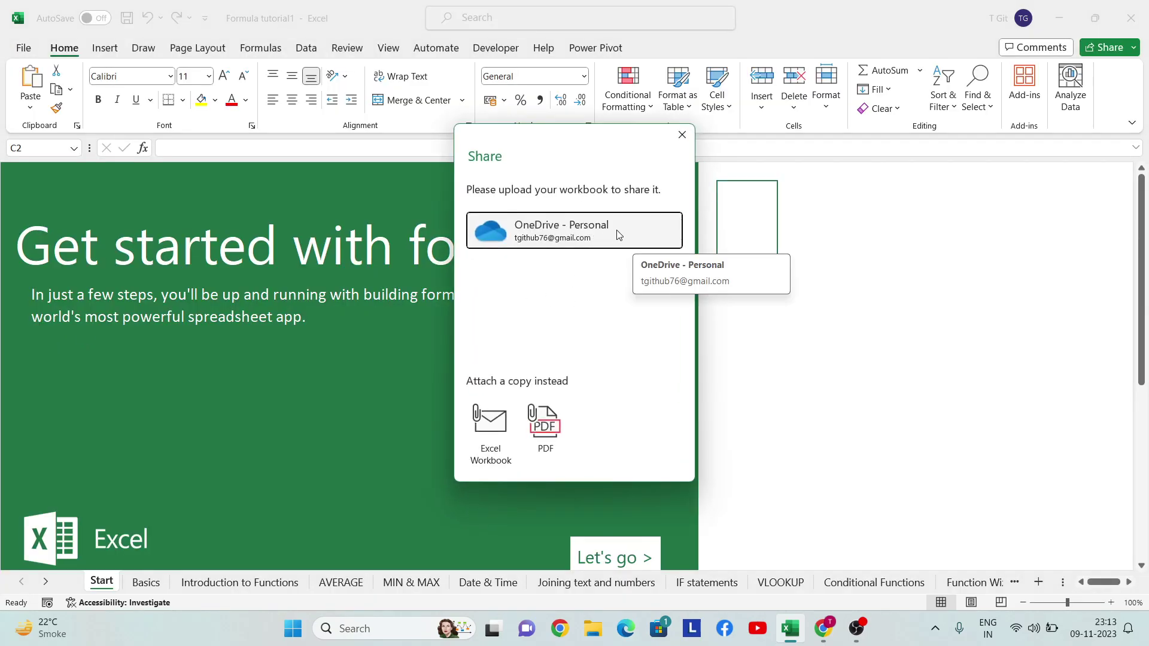
pyautogui.click(619, 235)
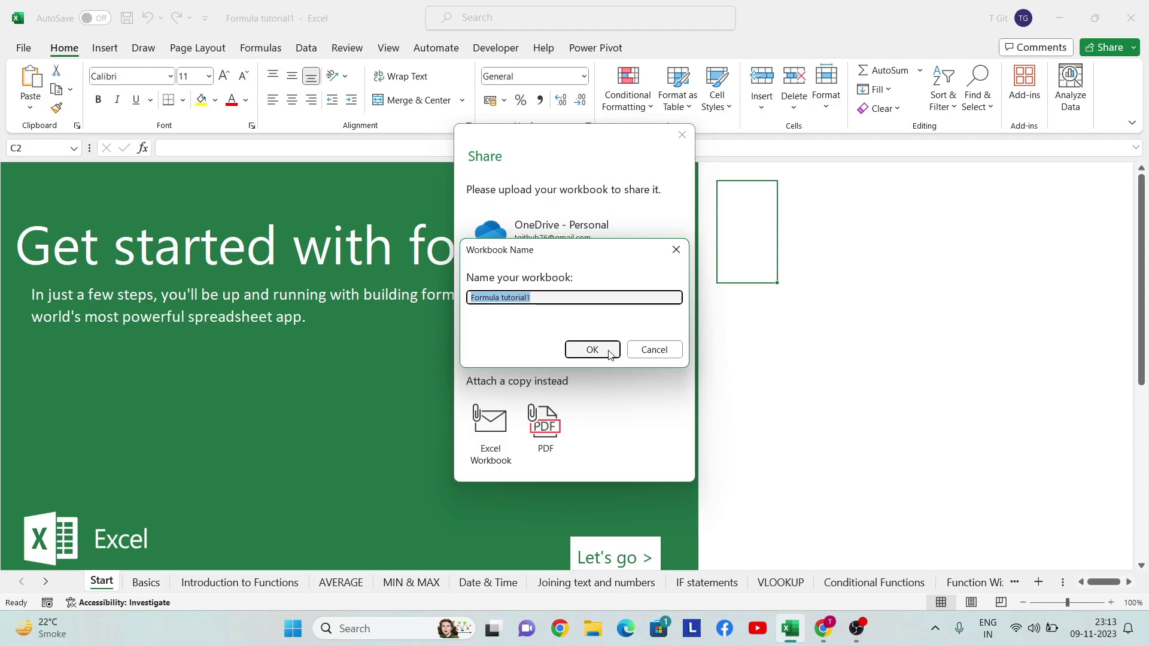
pyautogui.click(592, 349)
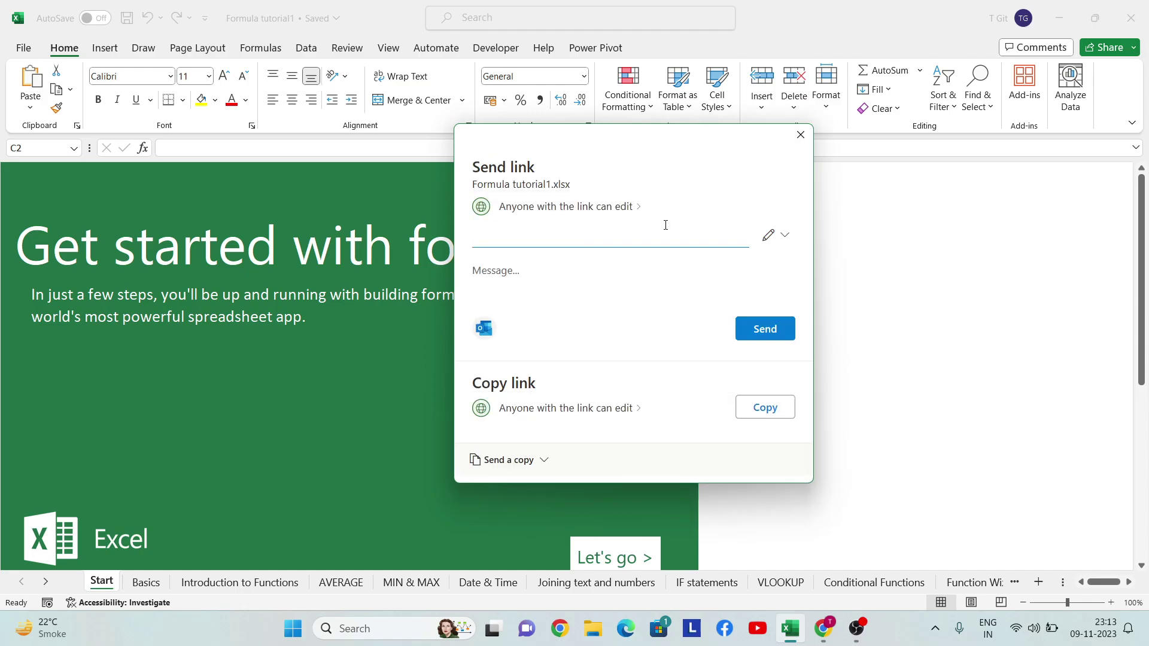
pyautogui.click(803, 136)
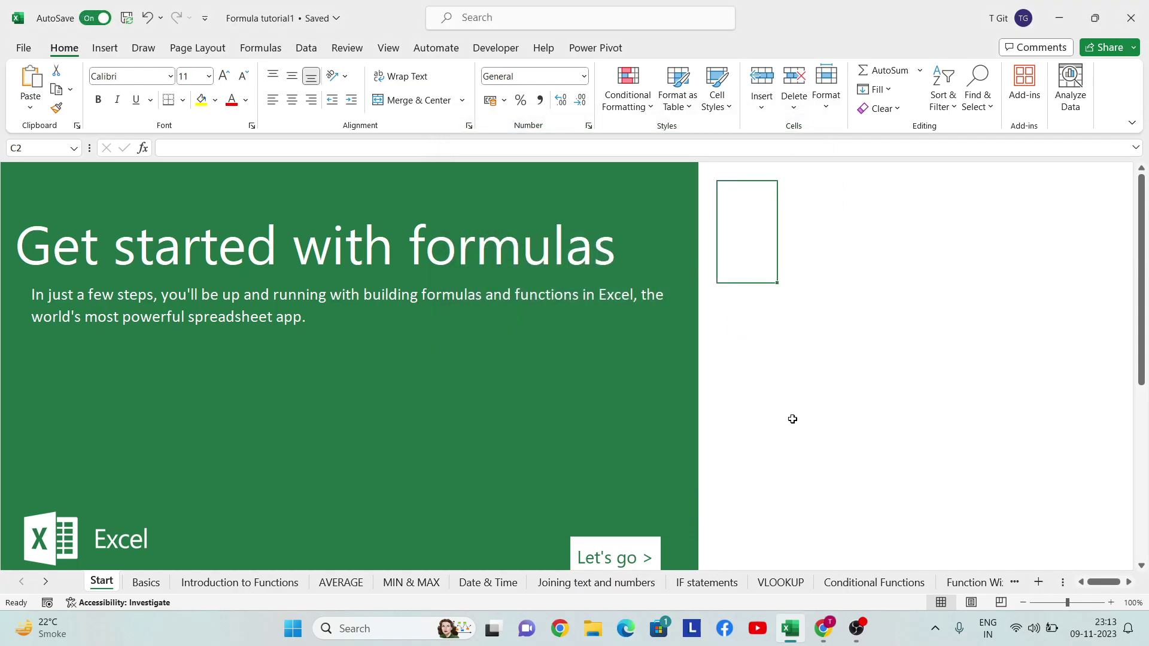
# Reload the Microsoft 365 home page and dismiss its welcome, onboarding and favorites notices
pyautogui.click(825, 629)
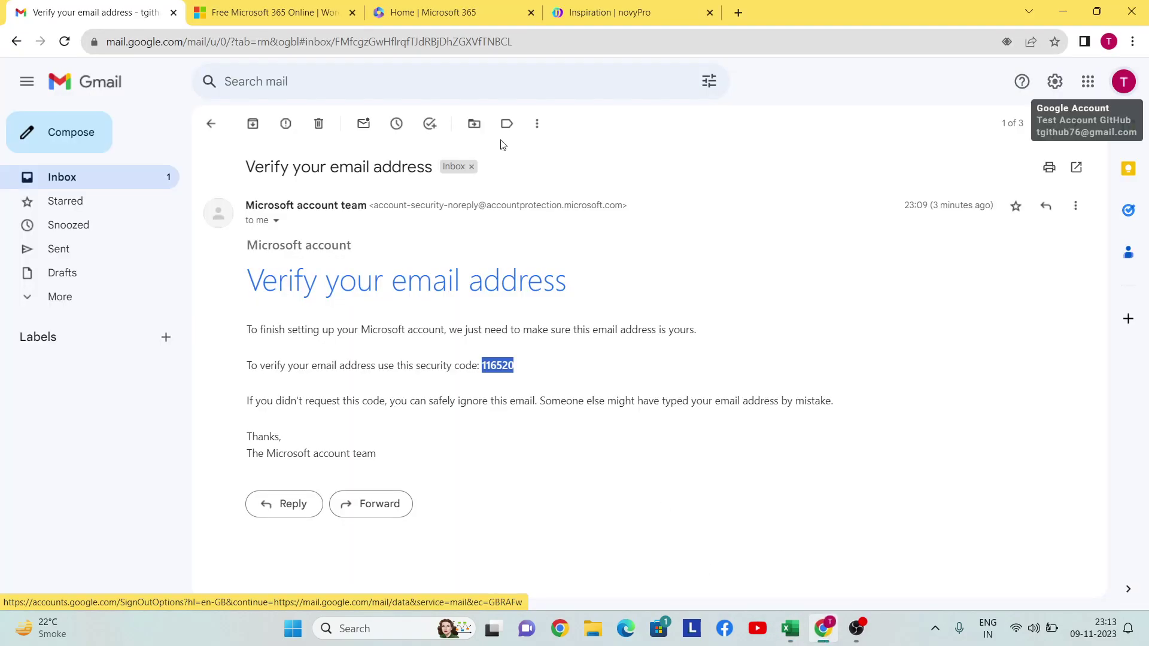
pyautogui.click(446, 11)
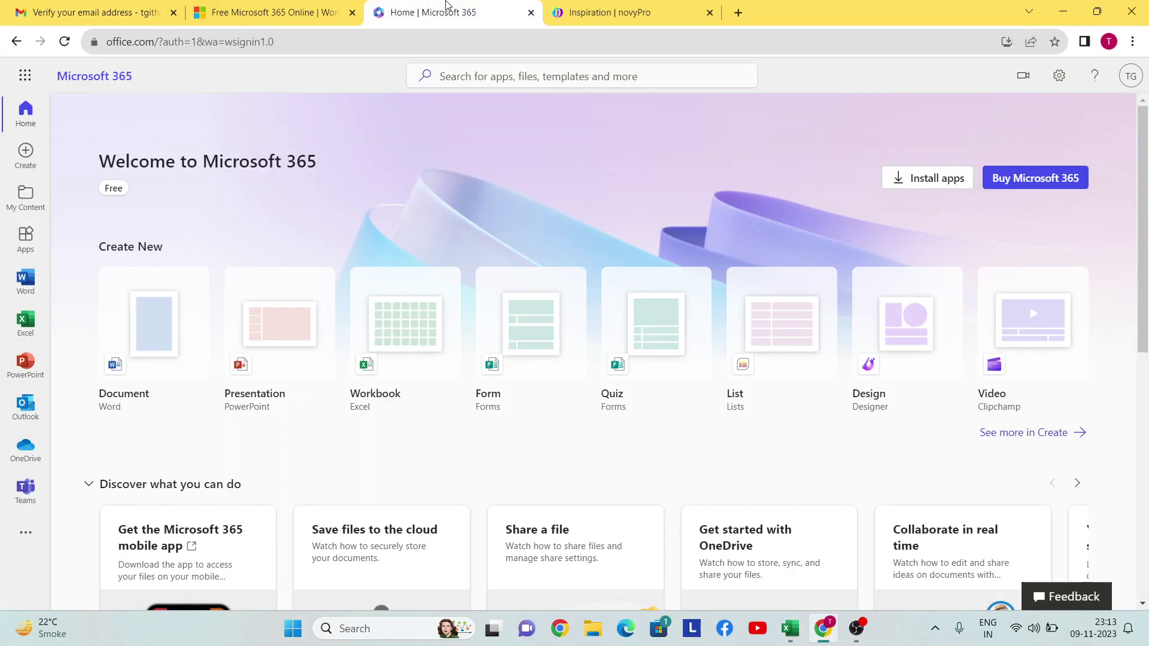
pyautogui.click(65, 42)
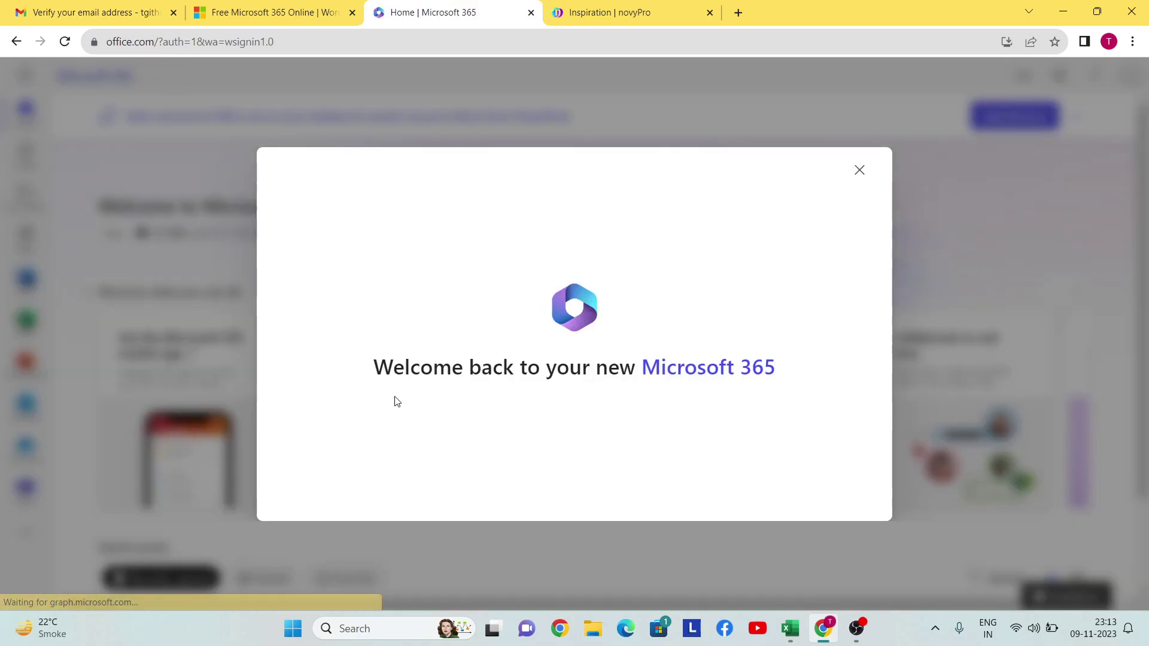
pyautogui.click(863, 171)
pyautogui.click(808, 200)
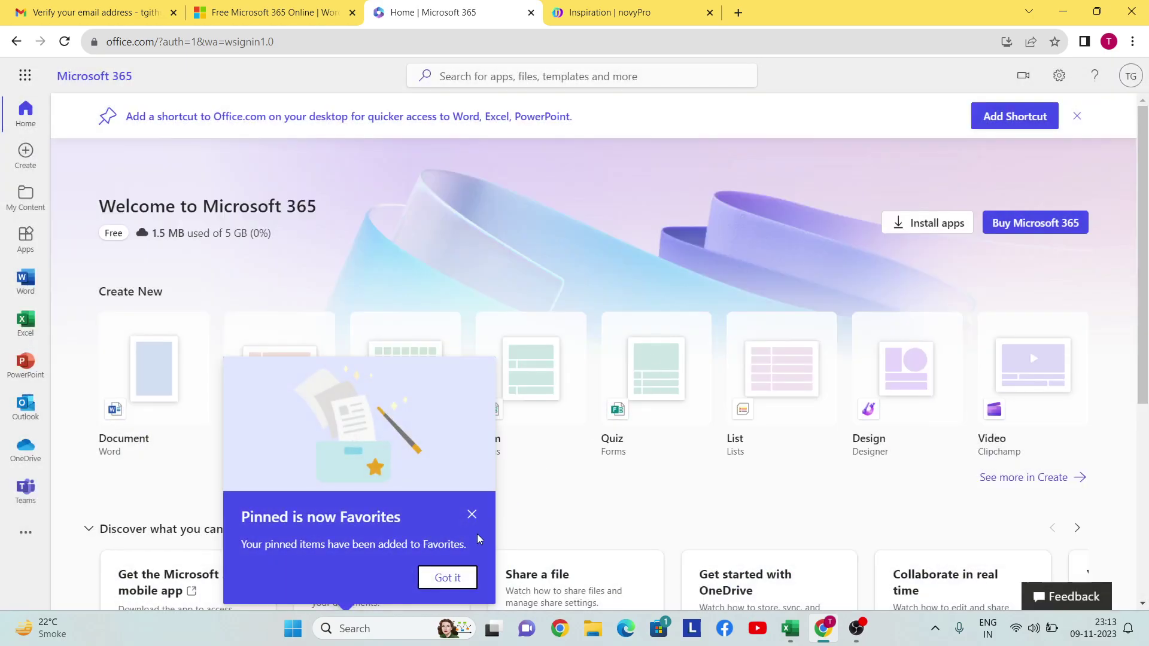
pyautogui.click(447, 578)
pyautogui.scroll(-3, 582, 524)
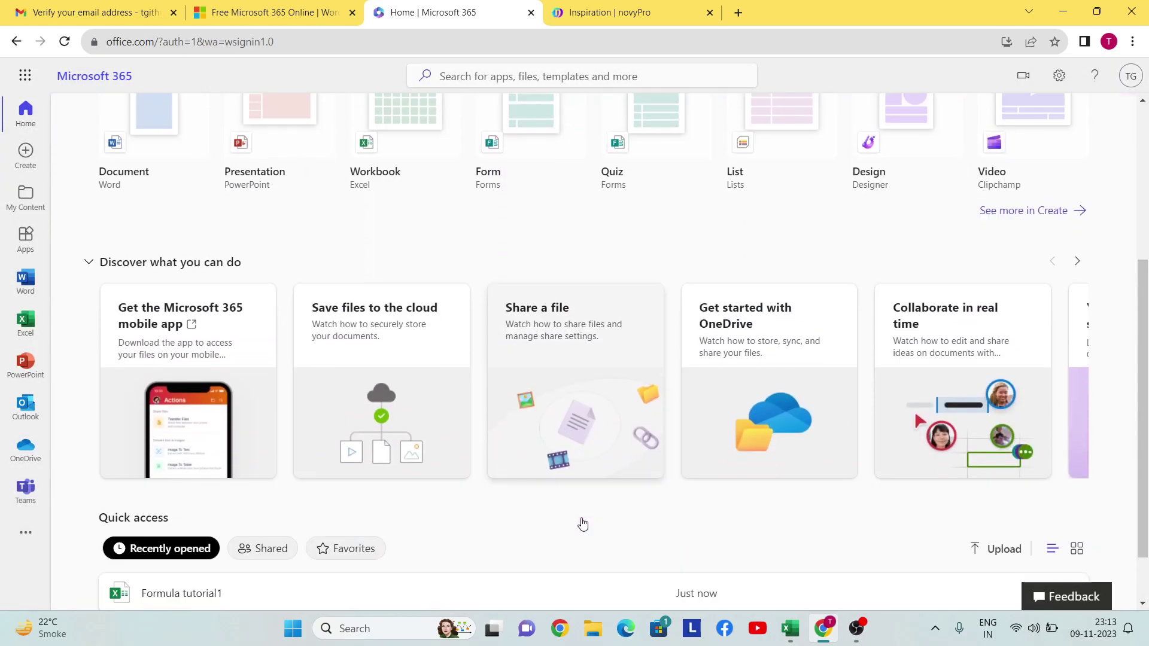
pyautogui.scroll(-1, 583, 524)
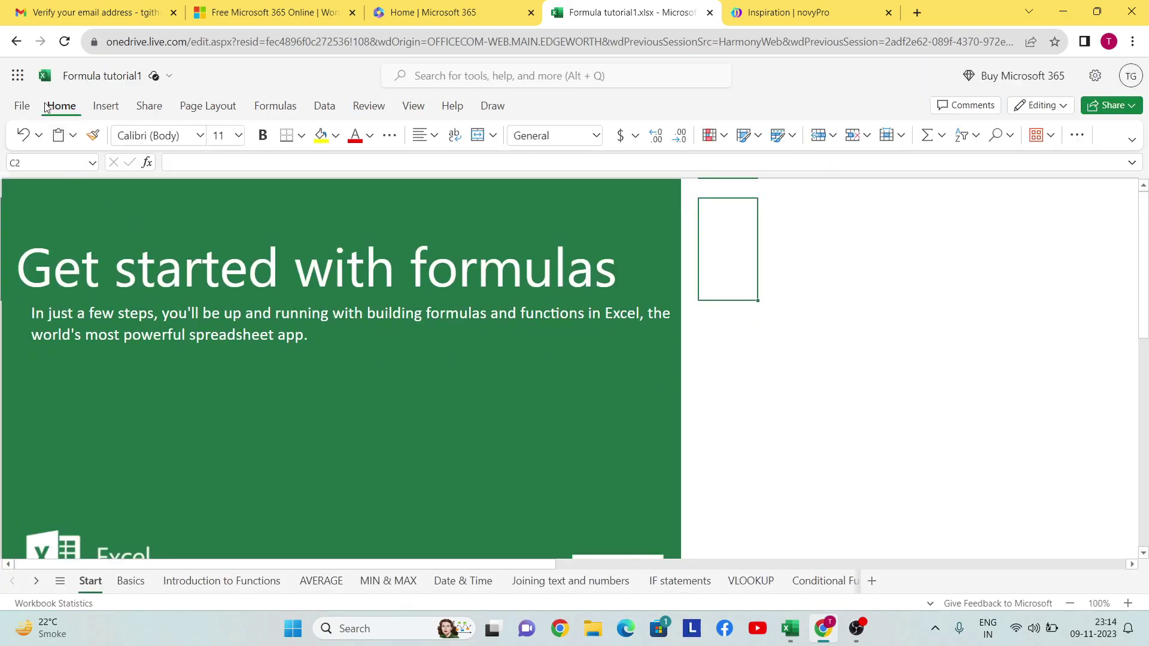
# Generate whole-workbook embed code with sort and filter enabled, and select the code
pyautogui.click(23, 105)
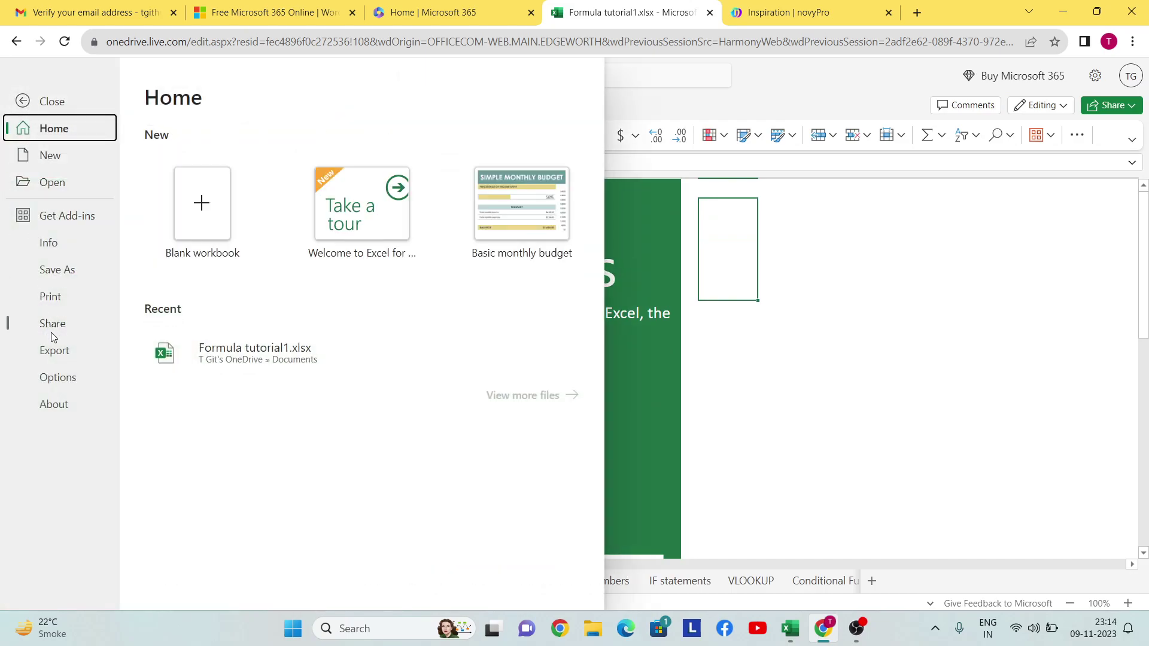
pyautogui.click(52, 325)
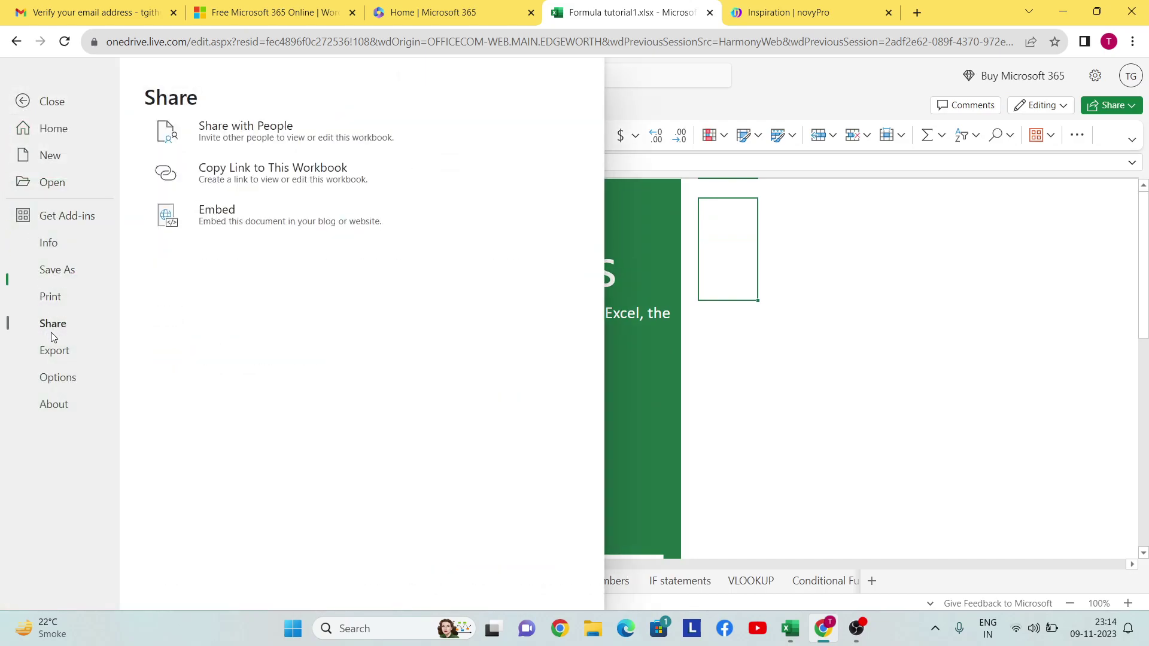
pyautogui.click(271, 215)
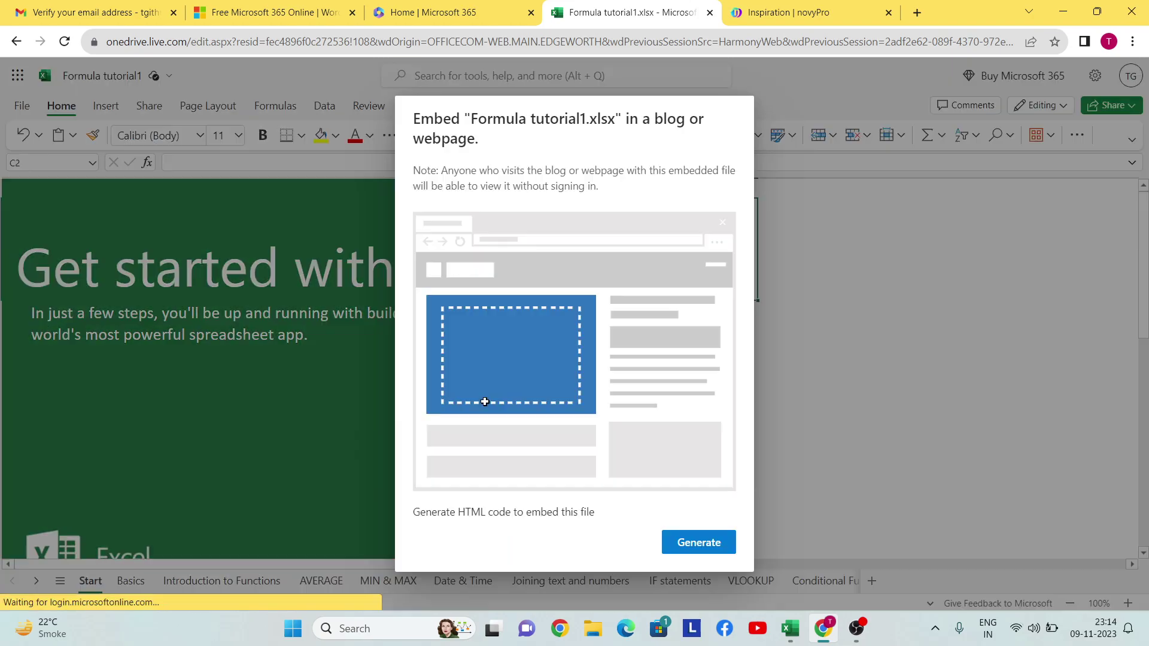
pyautogui.click(691, 546)
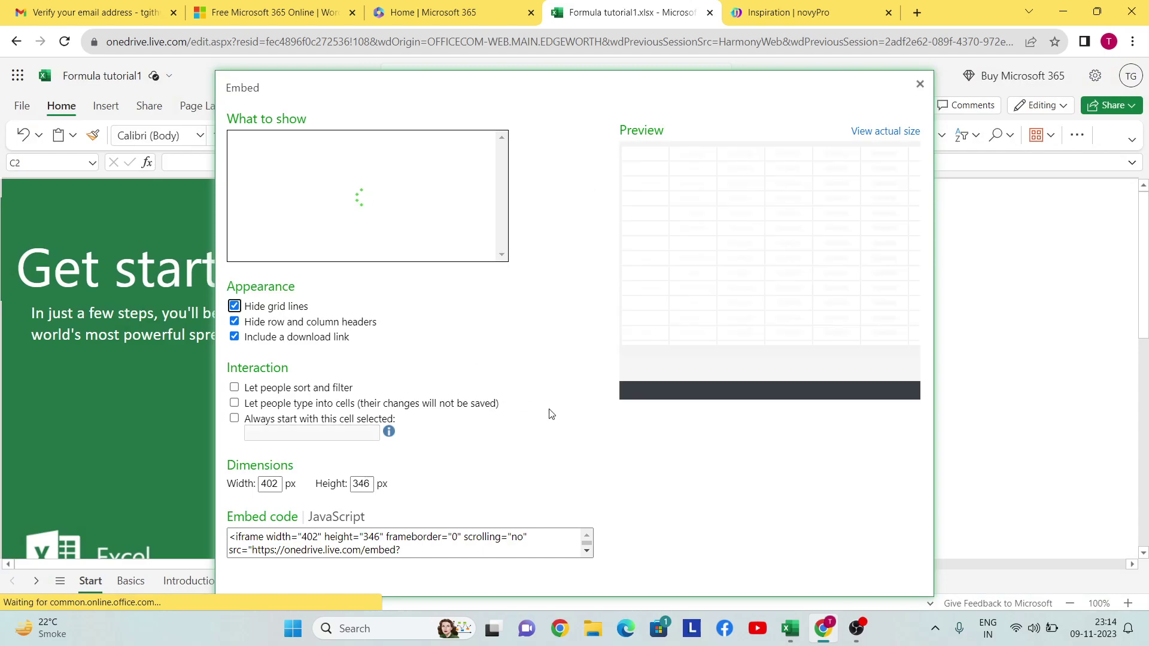
pyautogui.click(235, 388)
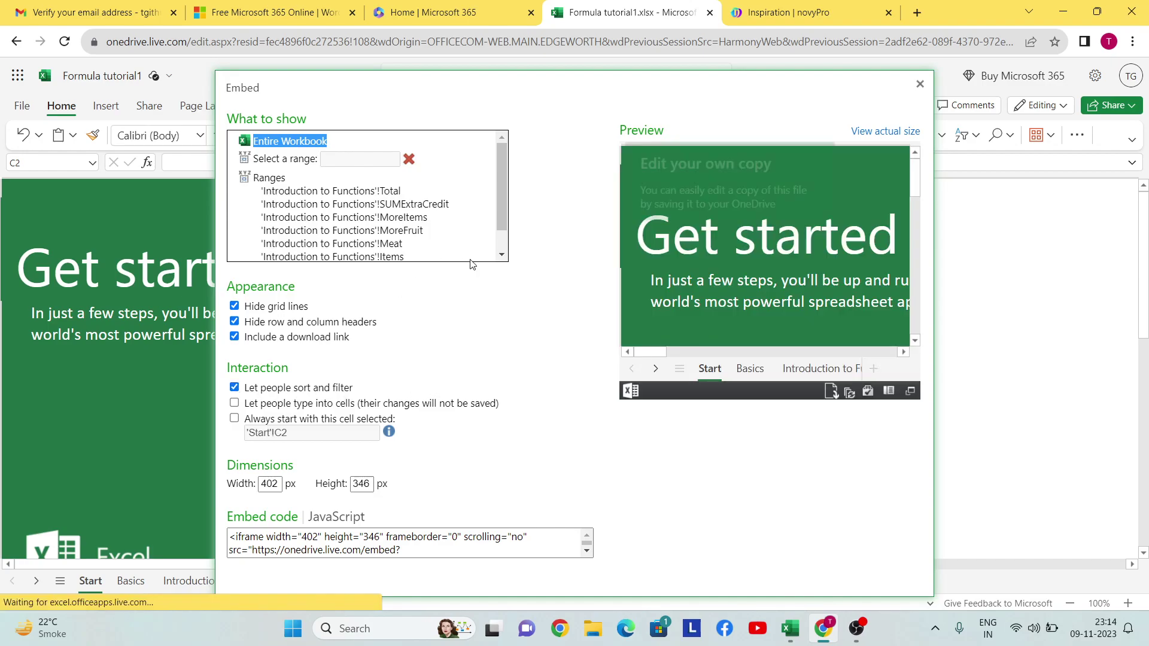
pyautogui.click(412, 543)
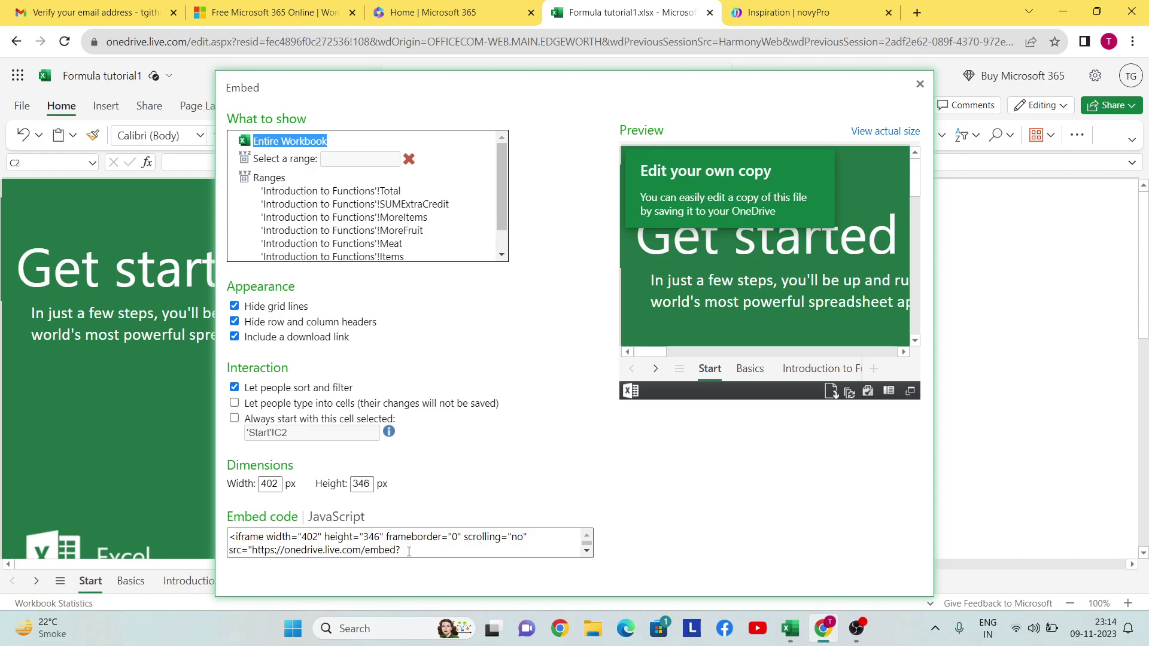
pyautogui.click(408, 550)
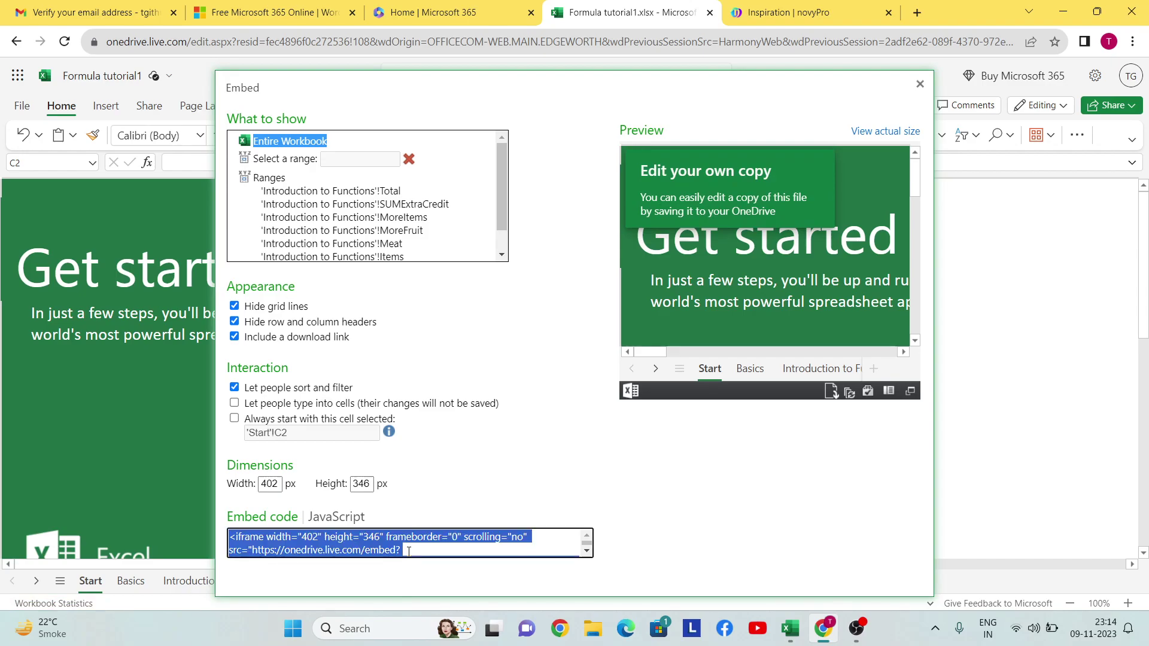
# Create a new novyPro Dashboard project with Excel as its type
pyautogui.click(774, 13)
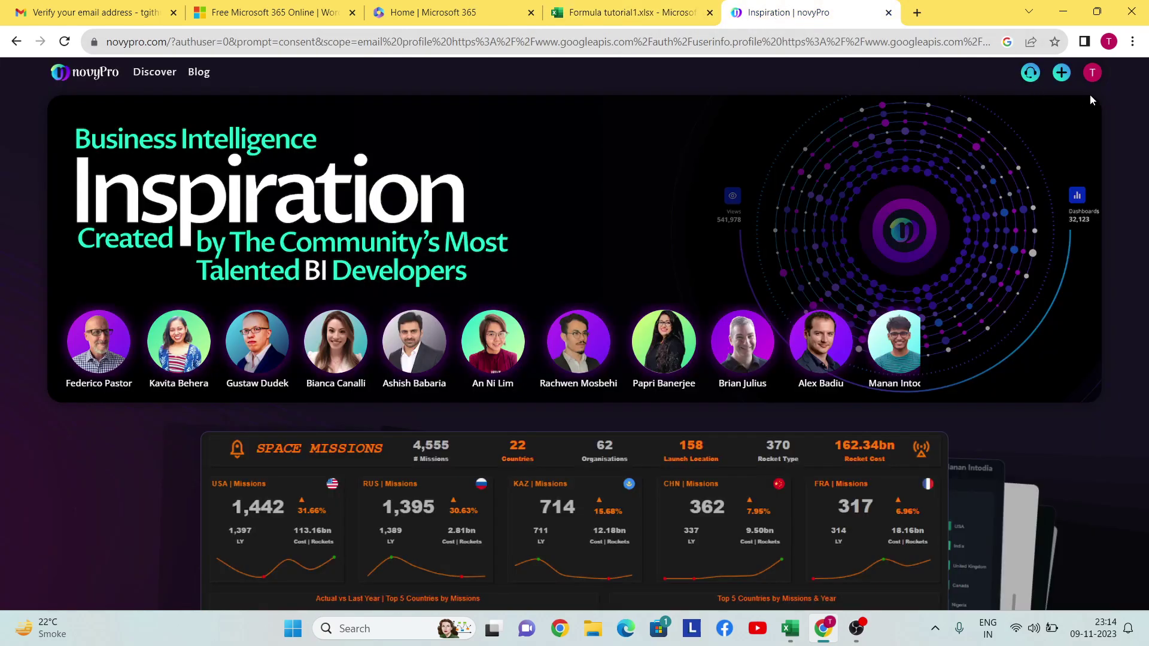
pyautogui.click(1062, 73)
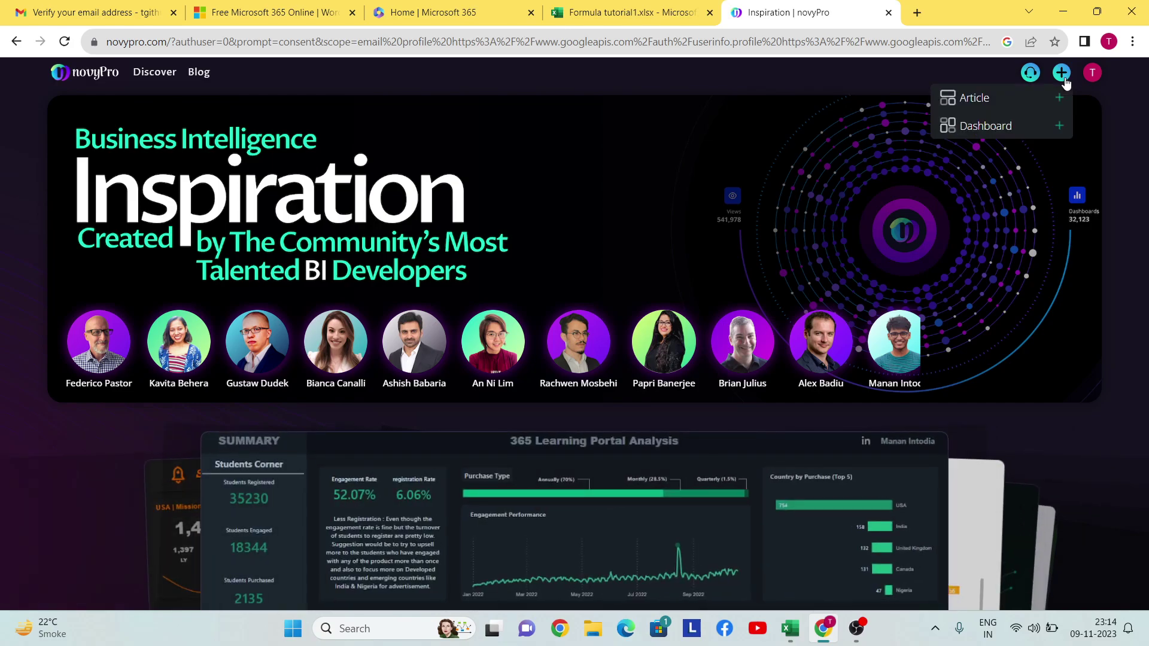
pyautogui.click(1018, 127)
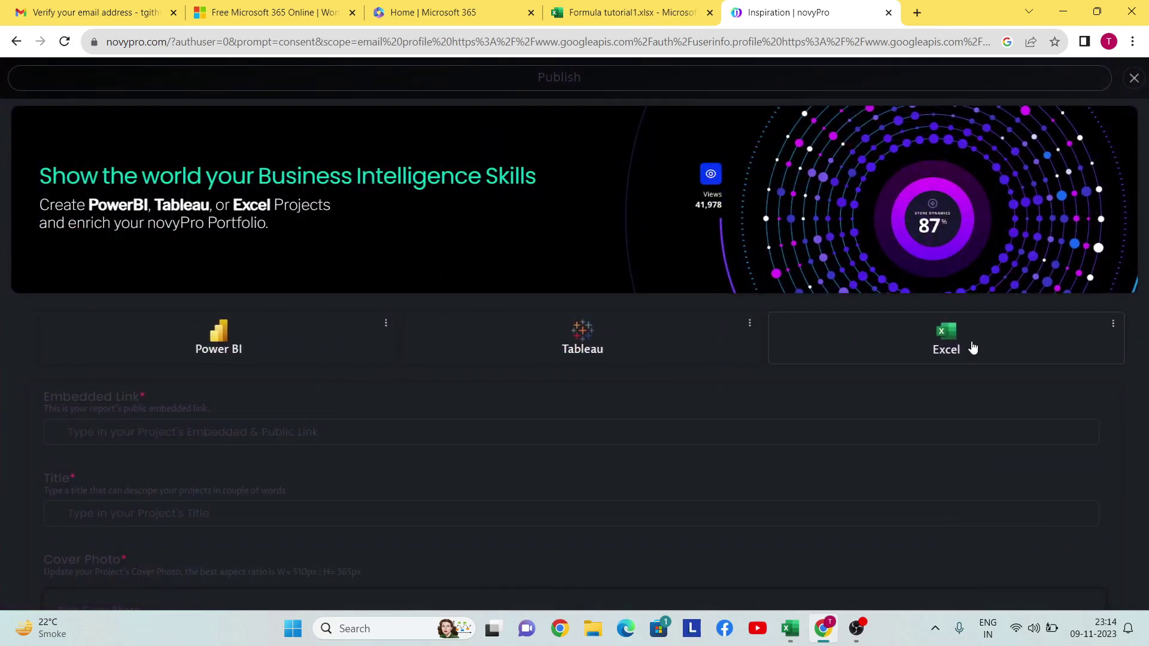
pyautogui.click(970, 349)
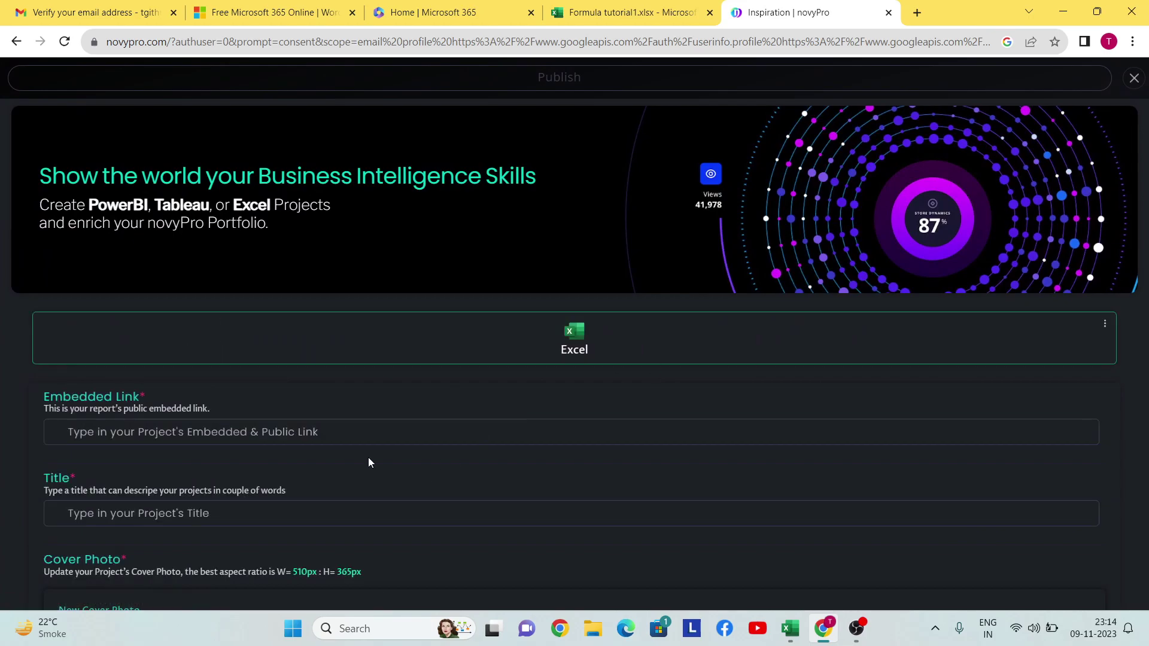
pyautogui.scroll(-2, 369, 457)
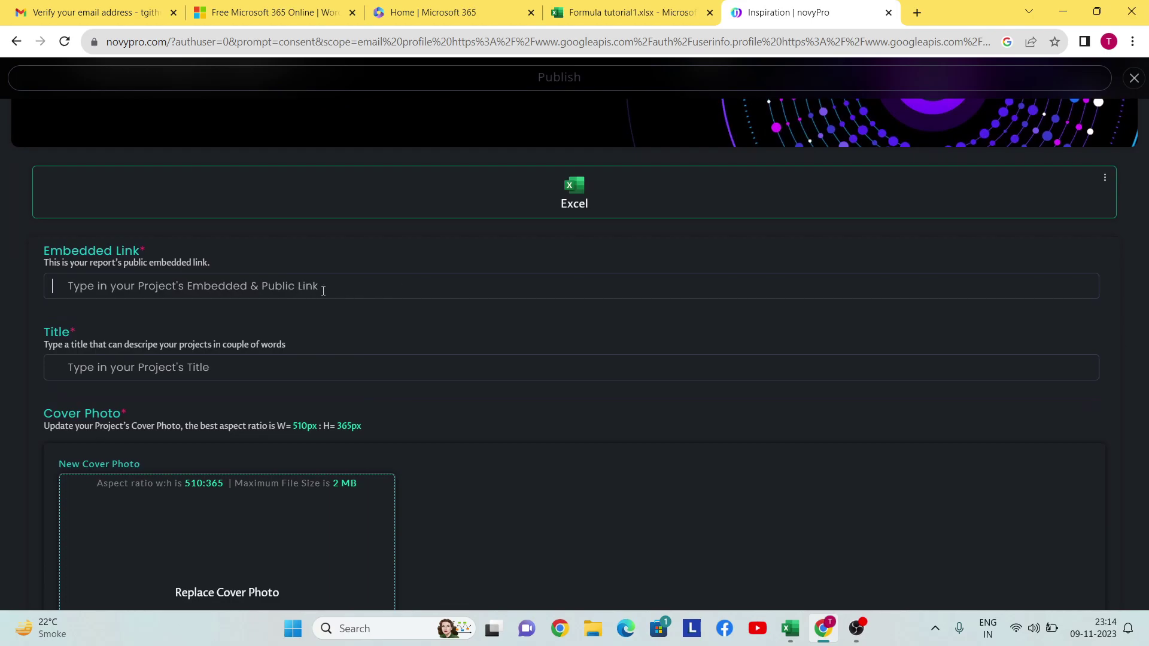
# Paste the embed code and trim the iframe markup, leaving only the OneDrive URL
pyautogui.hotkey('ctrl', 'v')
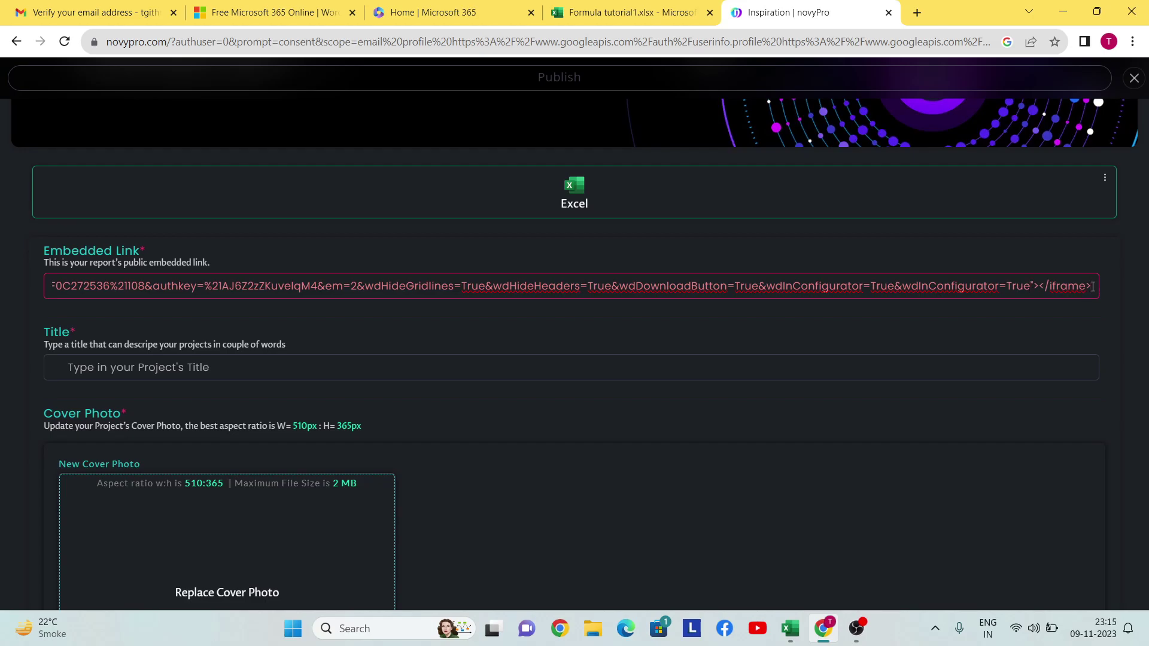
pyautogui.press('BackSpace')
pyautogui.press('BackSpace')
pyautogui.press('BackSpace')
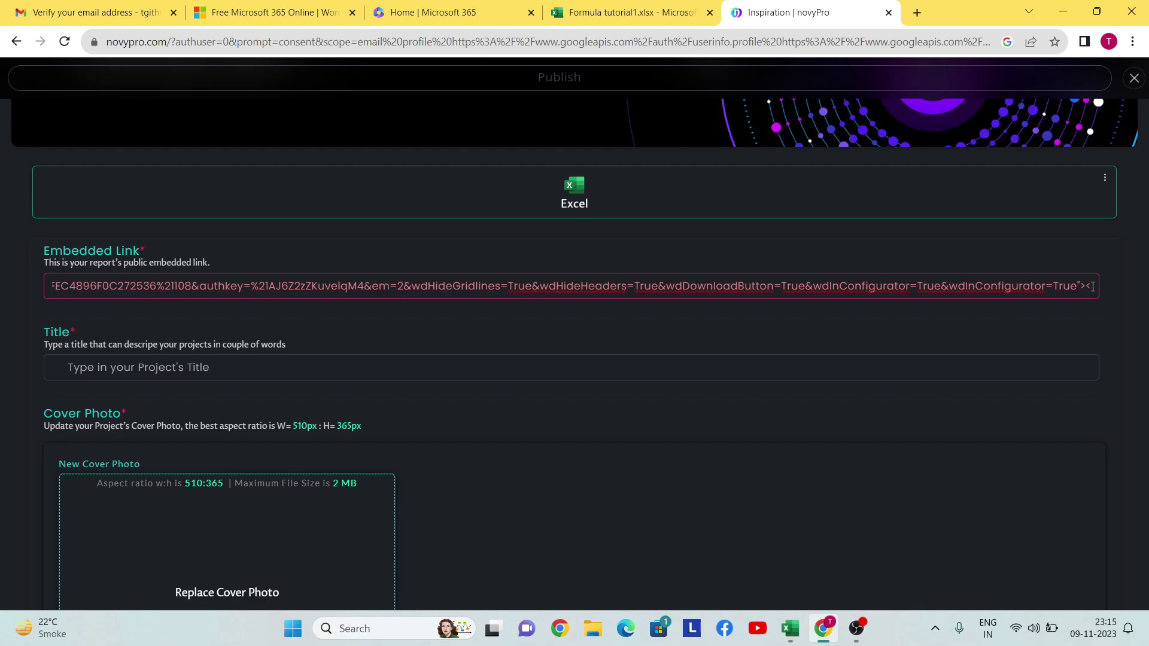
pyautogui.press('BackSpace')
pyautogui.press('BackSpace')
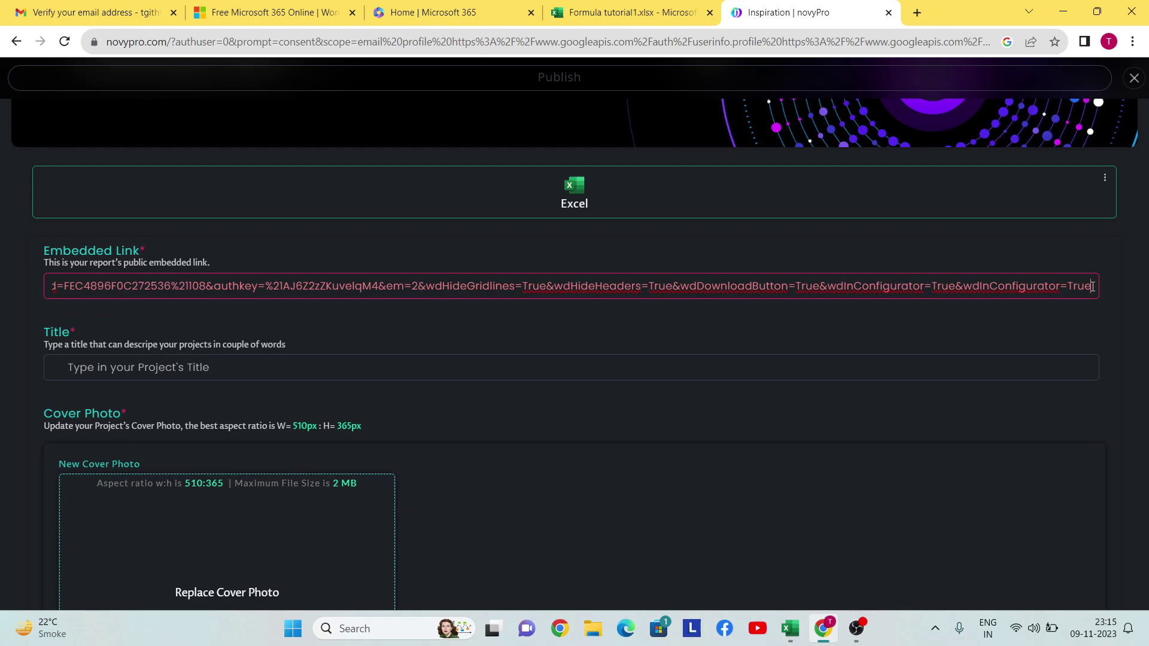
pyautogui.press('Home')
pyautogui.press('Right')
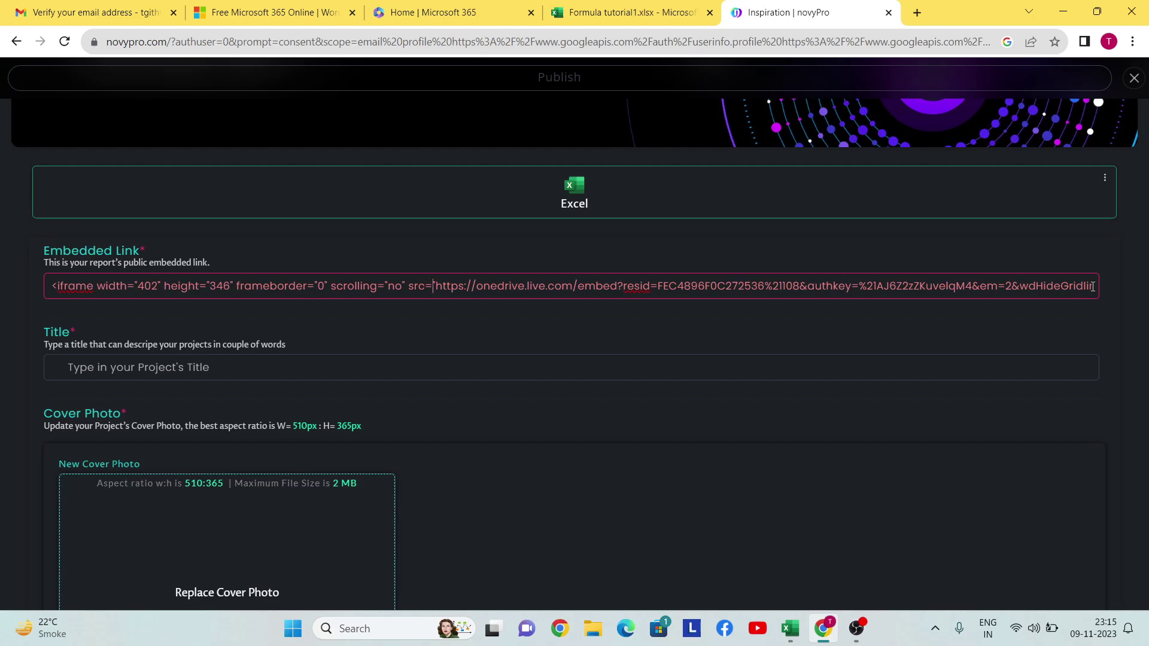
pyautogui.press('Right')
pyautogui.hotkey('shift', 'Home')
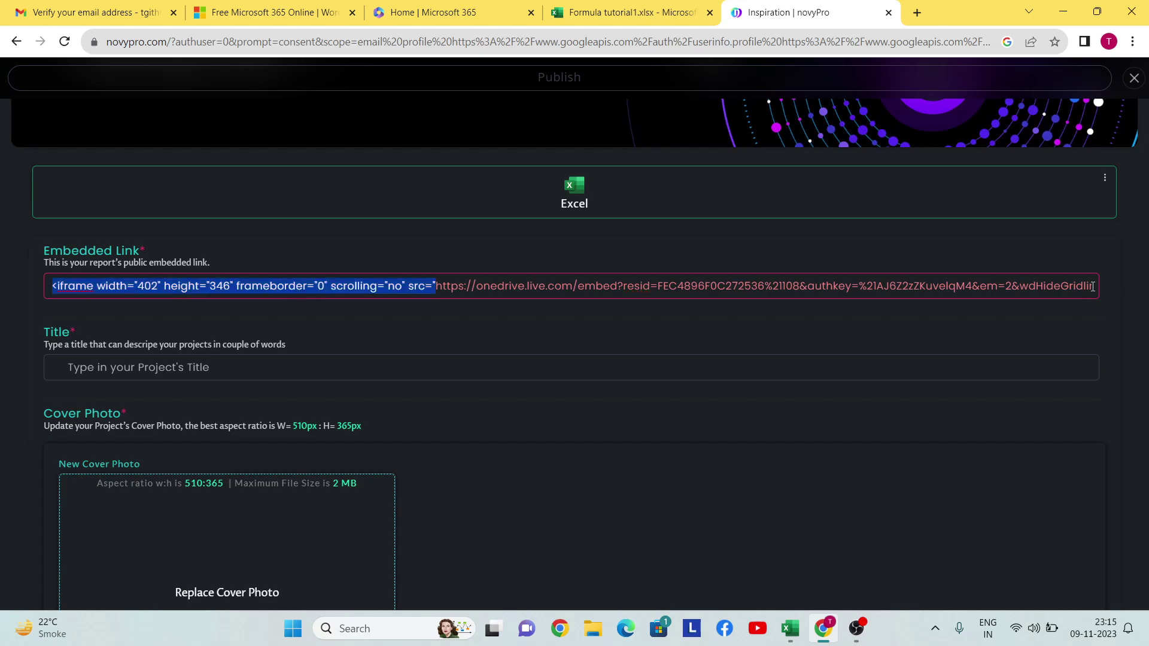
pyautogui.press('BackSpace')
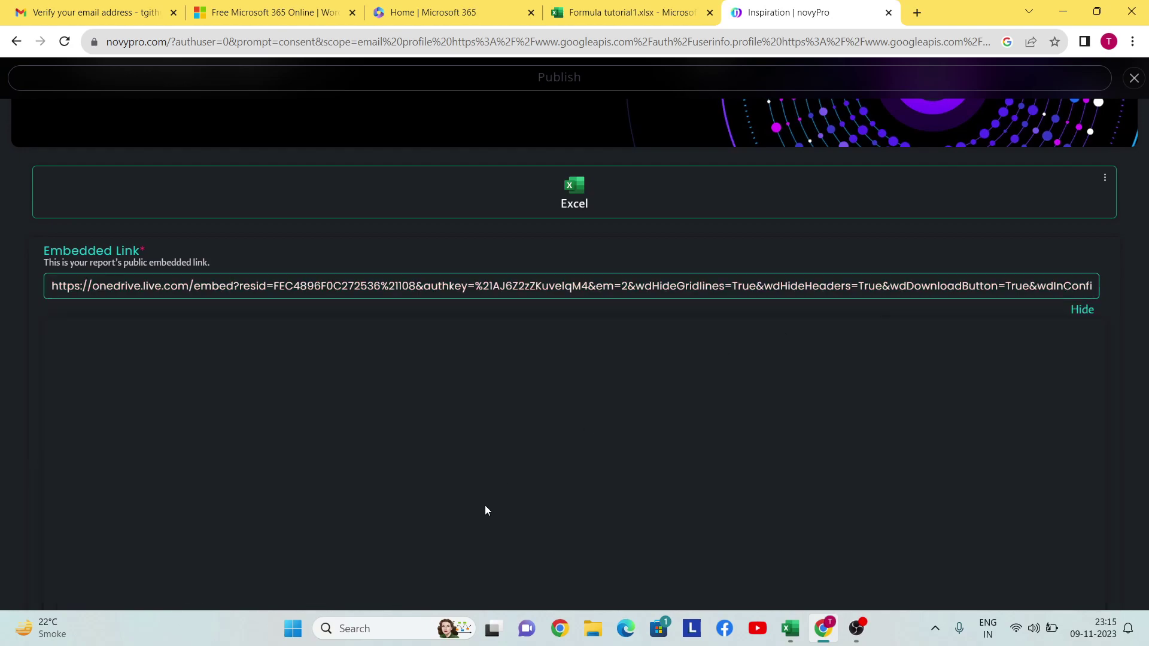
pyautogui.scroll(-5, 2, 434)
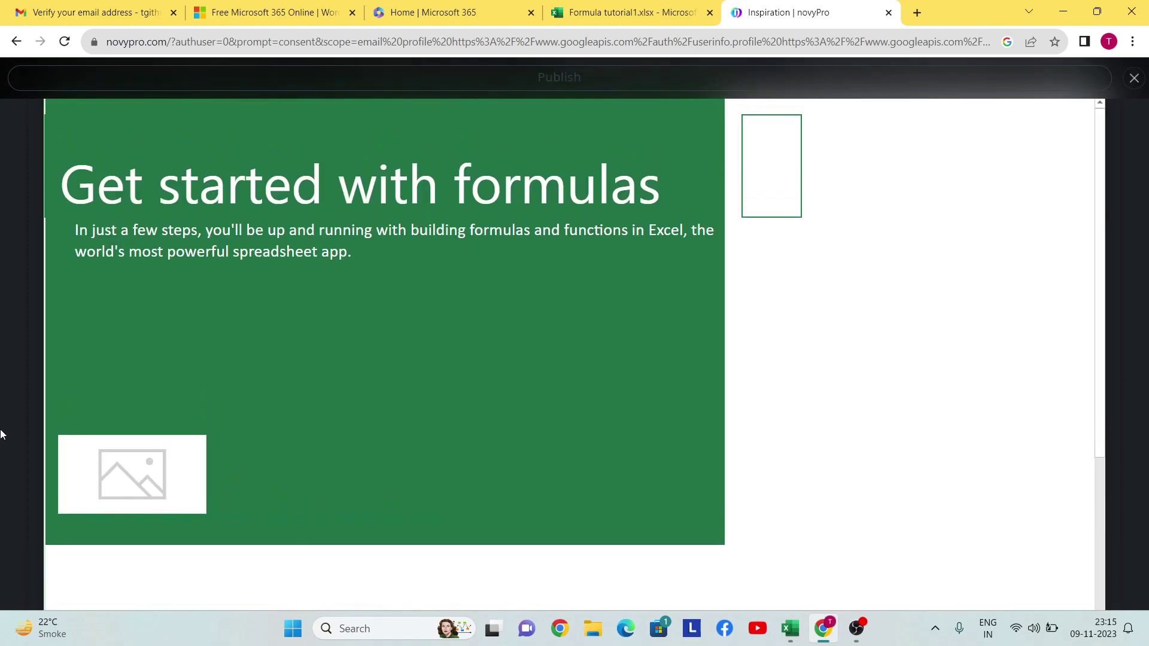
pyautogui.scroll(2, 3, 434)
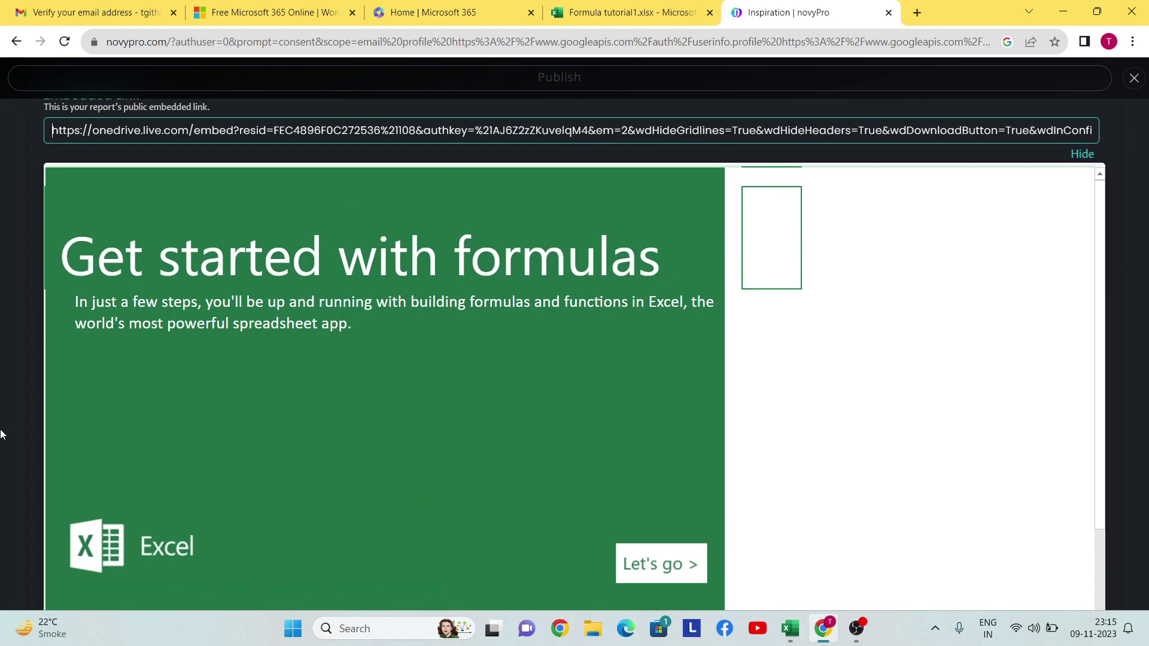
pyautogui.scroll(-5, 2, 434)
pyautogui.scroll(-3, 3, 433)
pyautogui.scroll(-3, 2, 434)
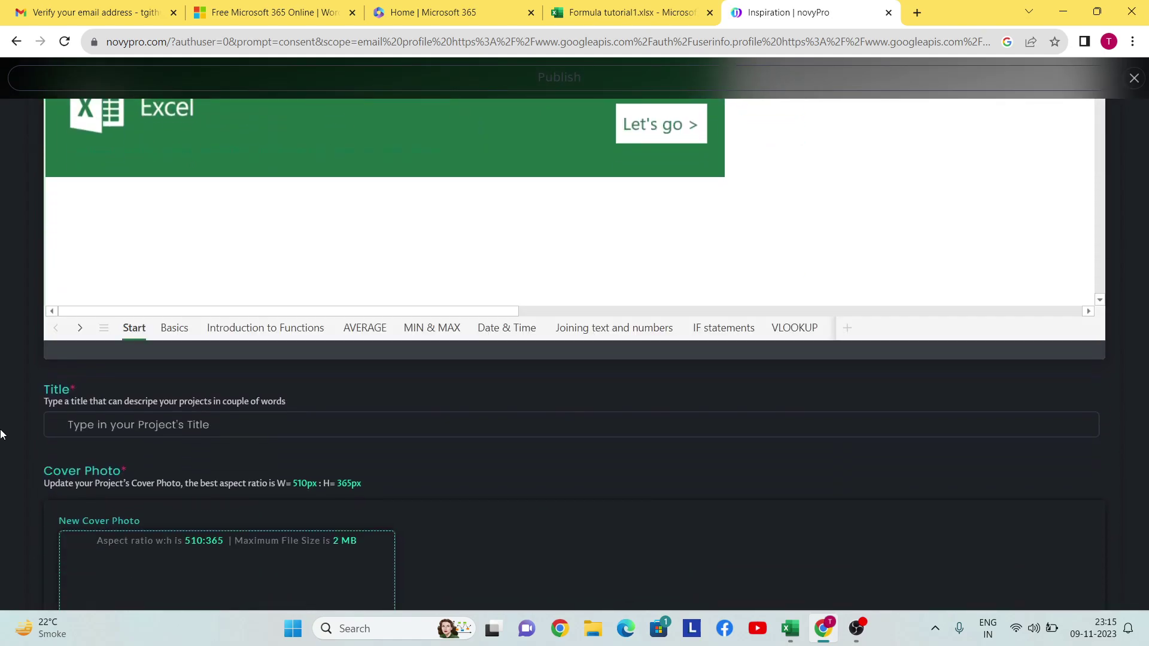
pyautogui.scroll(-2, 2, 434)
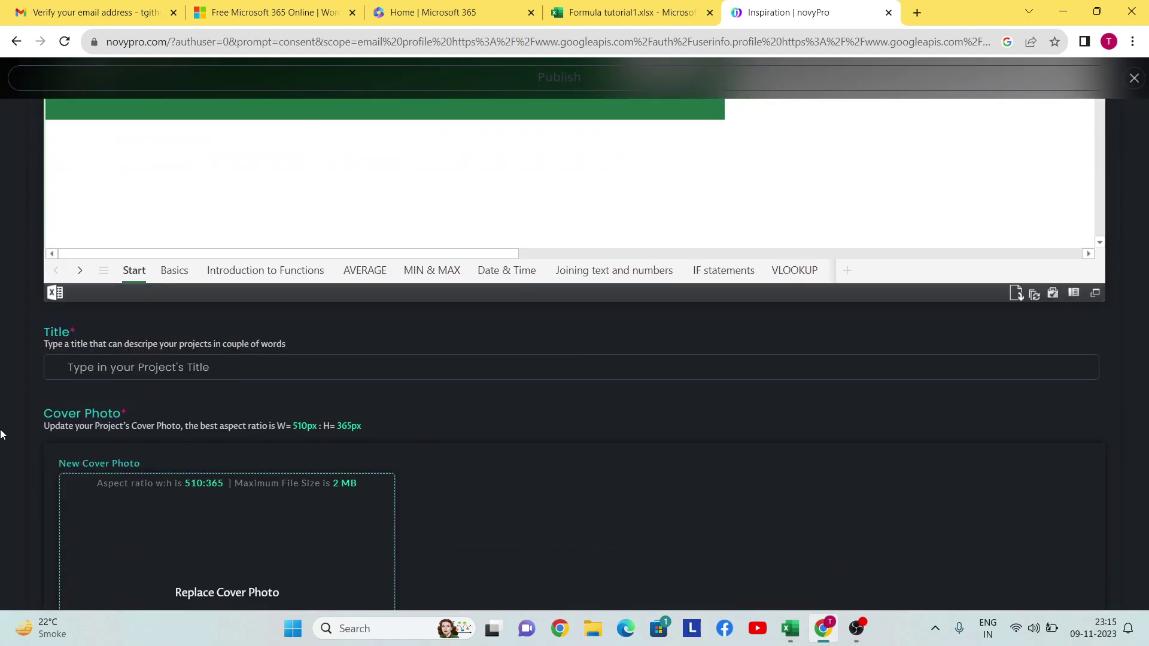
# Focus the project's Title field to enter 'Formula'
pyautogui.click(270, 373)
pyautogui.write('For')
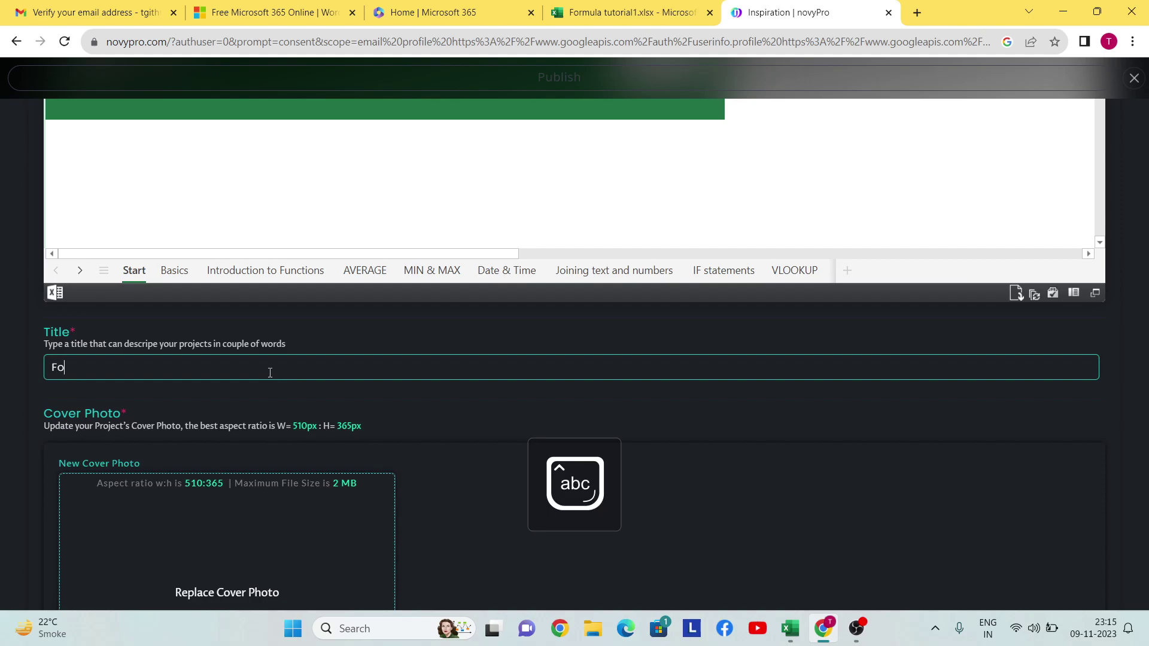
pyautogui.write('mula')
pyautogui.scroll(-2, 2, 506)
pyautogui.scroll(-1, 2, 506)
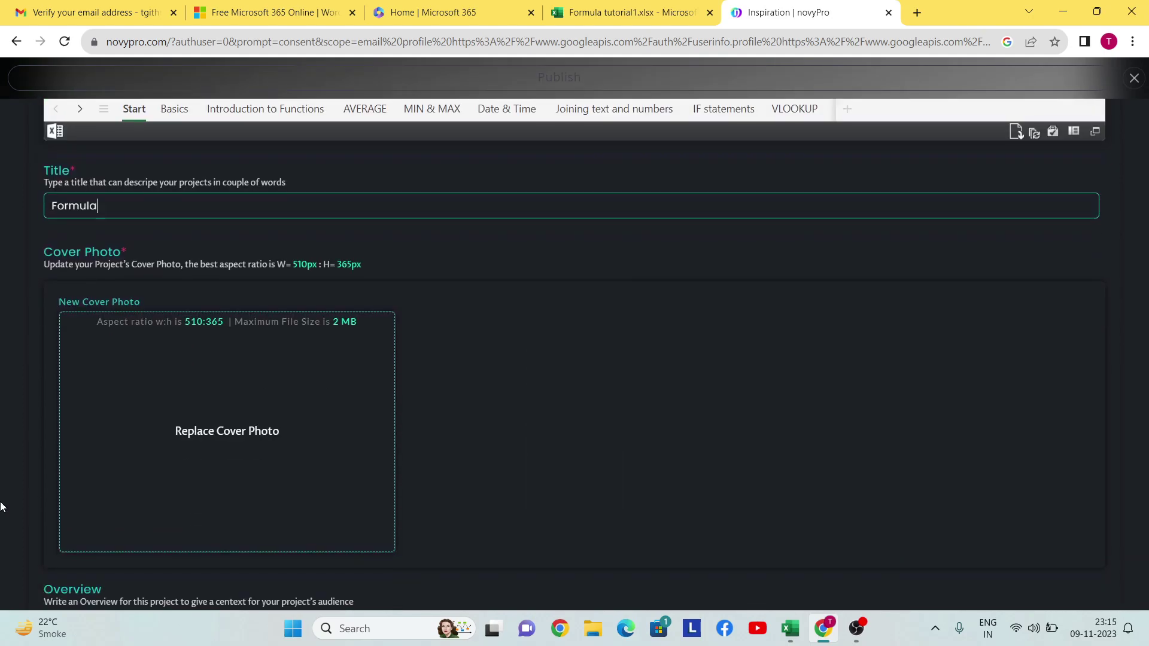
pyautogui.scroll(-1, 2, 505)
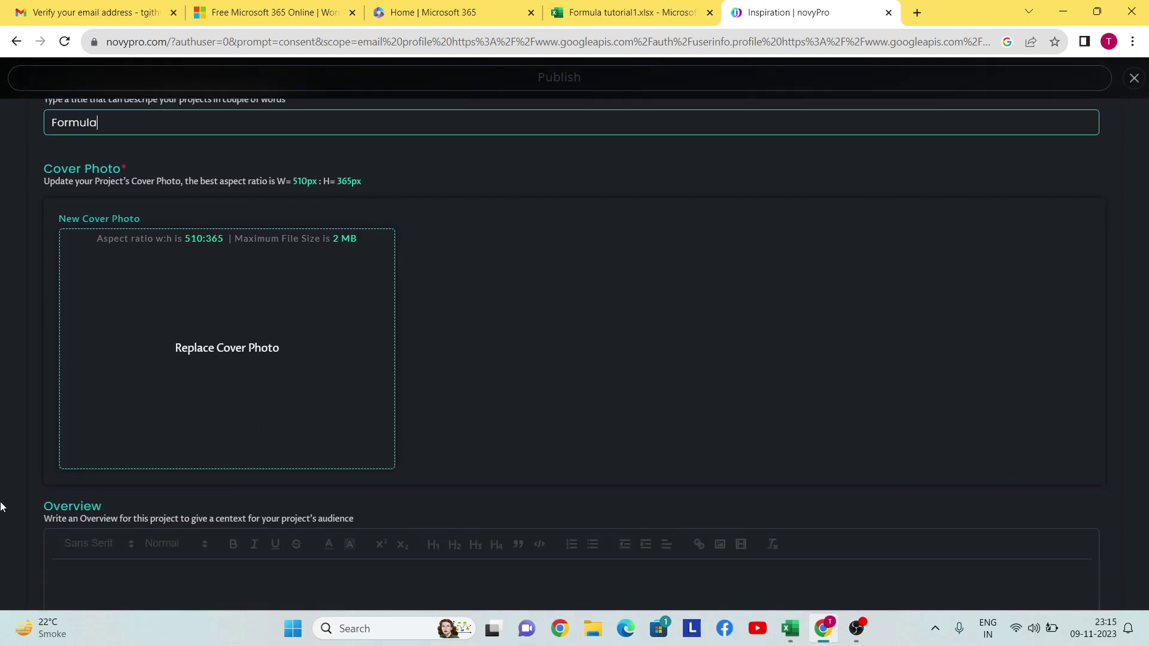
# Replace the project's cover photo with the Page 1 image
pyautogui.click(238, 359)
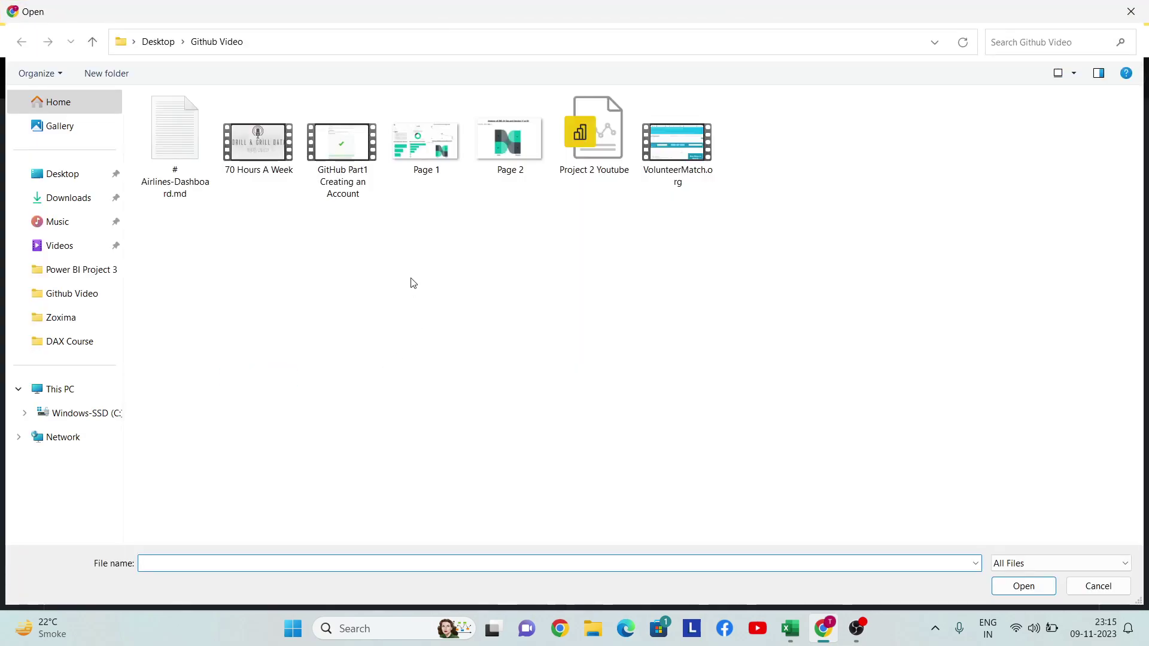
pyautogui.doubleClick(426, 144)
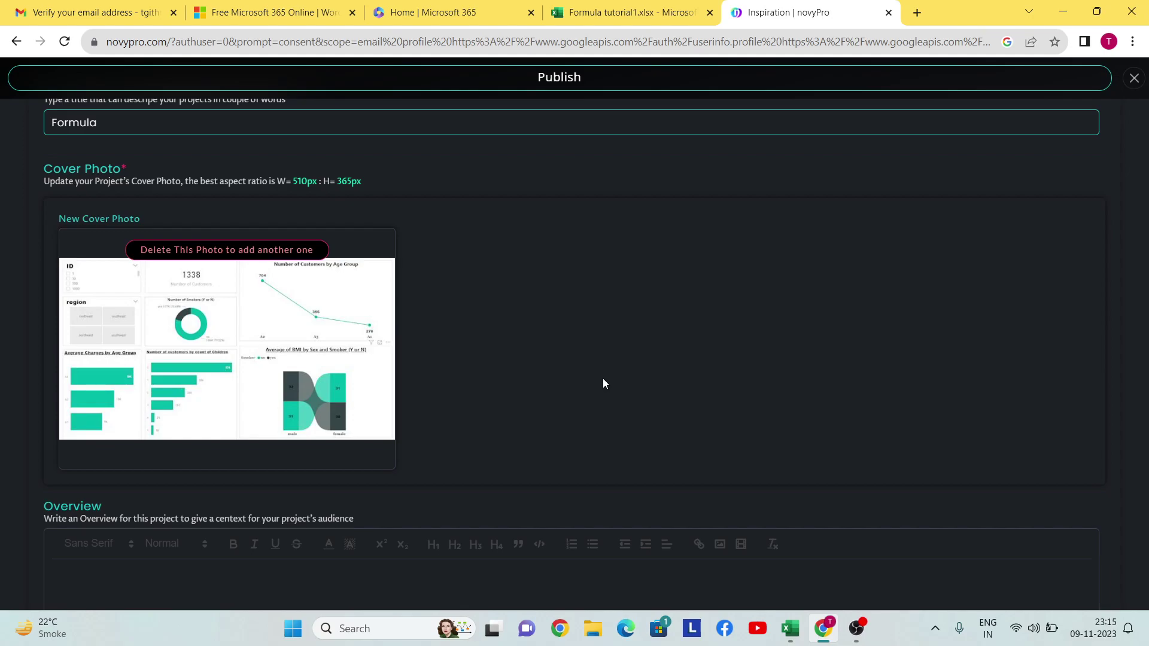
pyautogui.scroll(-4, 603, 384)
pyautogui.scroll(-4, 602, 383)
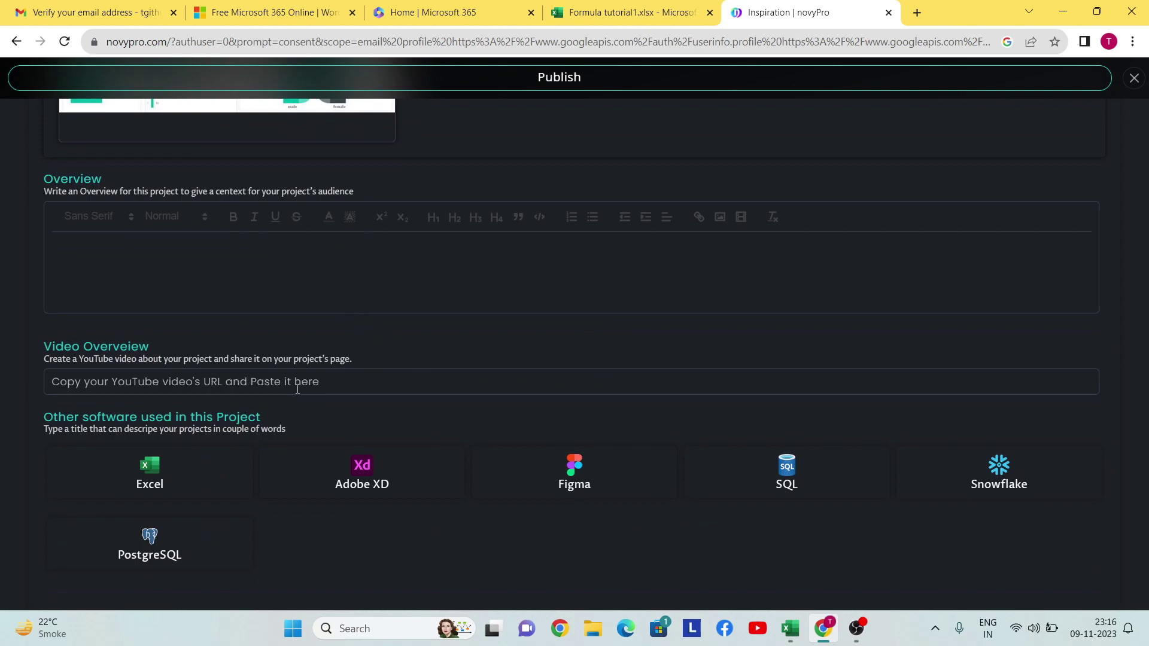
pyautogui.scroll(-1, 319, 394)
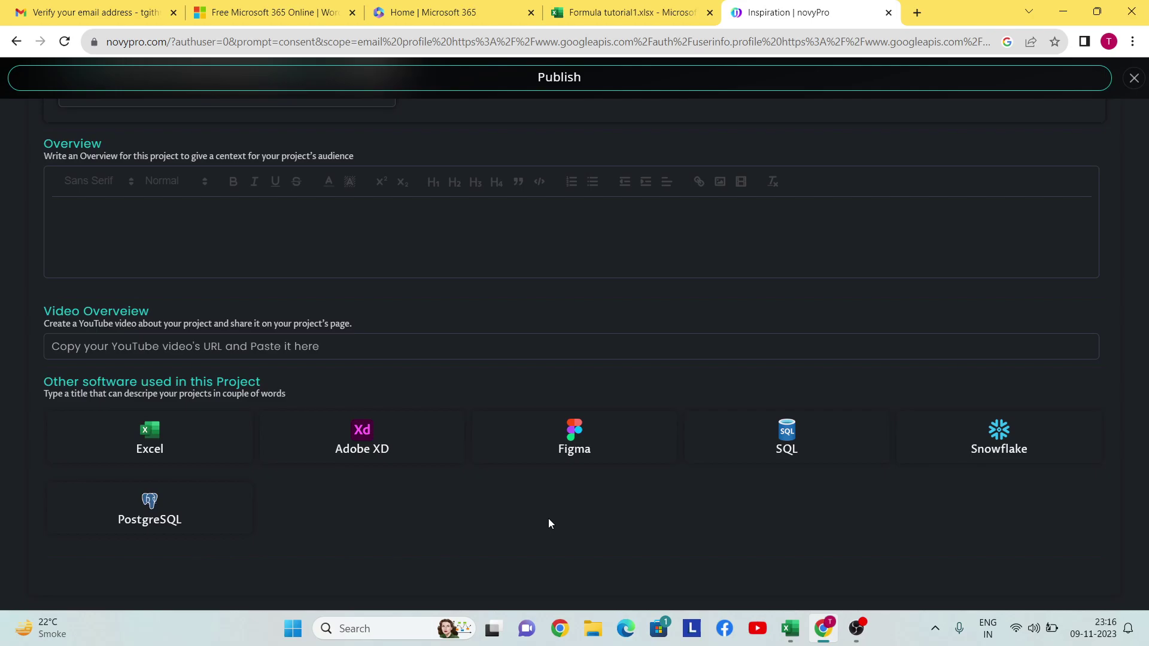
pyautogui.scroll(3, 549, 518)
pyautogui.scroll(3, 549, 518)
pyautogui.scroll(3, 549, 518)
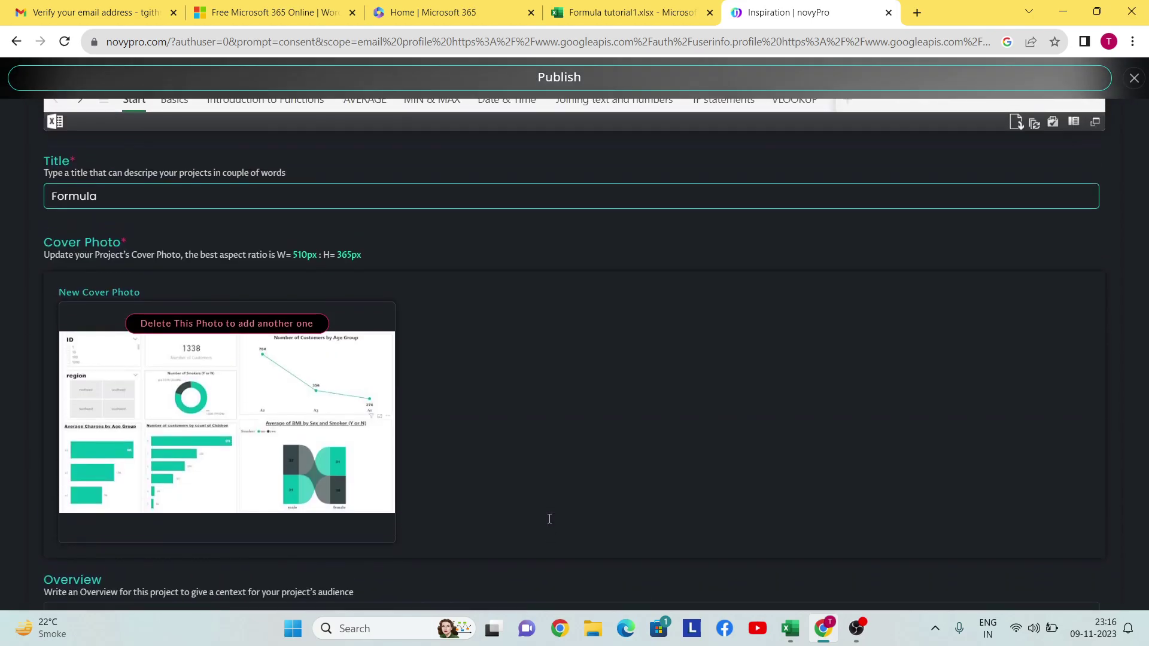
pyautogui.scroll(3, 549, 518)
pyautogui.scroll(3, 549, 519)
pyautogui.scroll(3, 548, 518)
pyautogui.scroll(2, 549, 518)
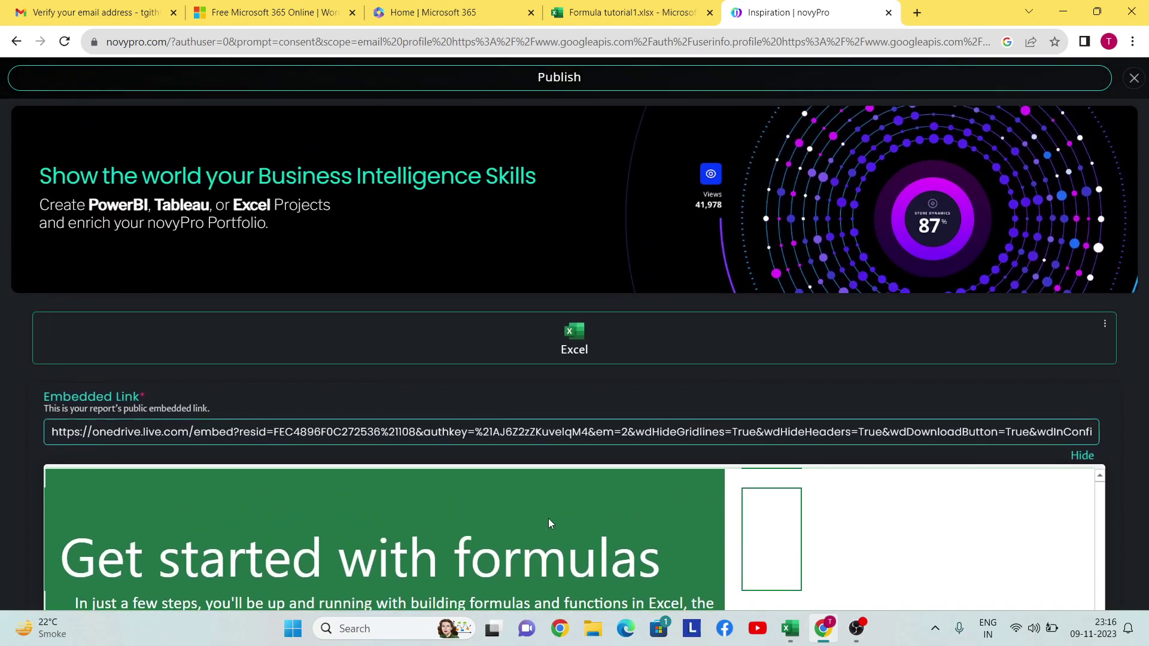
# Publish the Formula project, then go to My Portfolio's projects page from the avatar menu
pyautogui.click(566, 77)
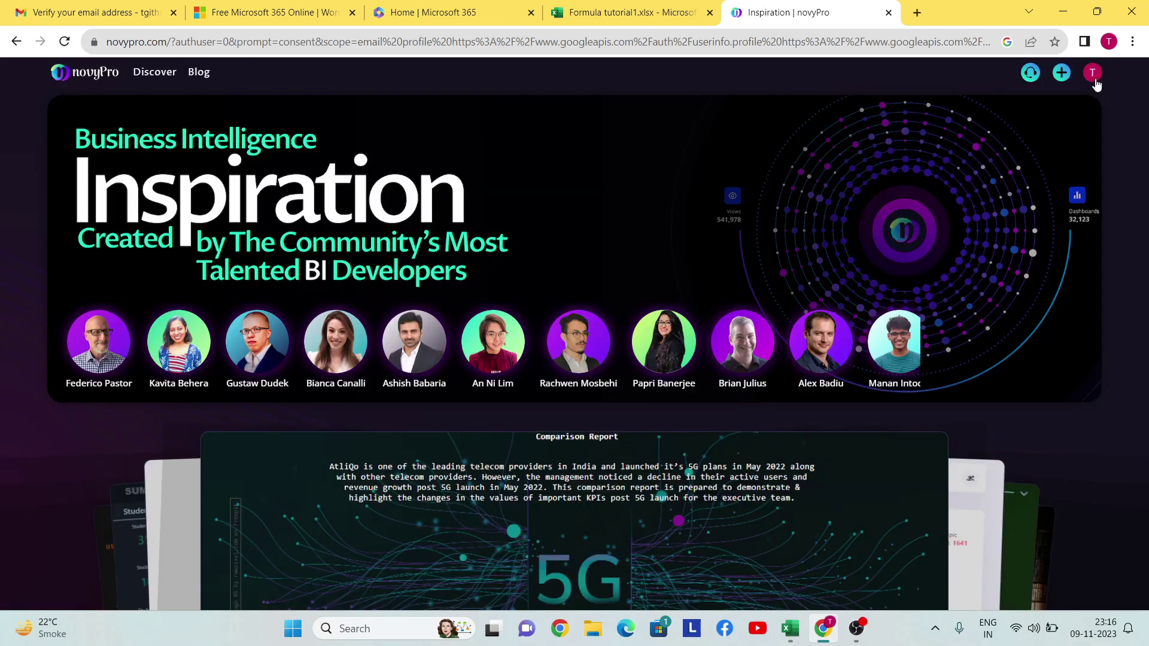
pyautogui.click(1093, 74)
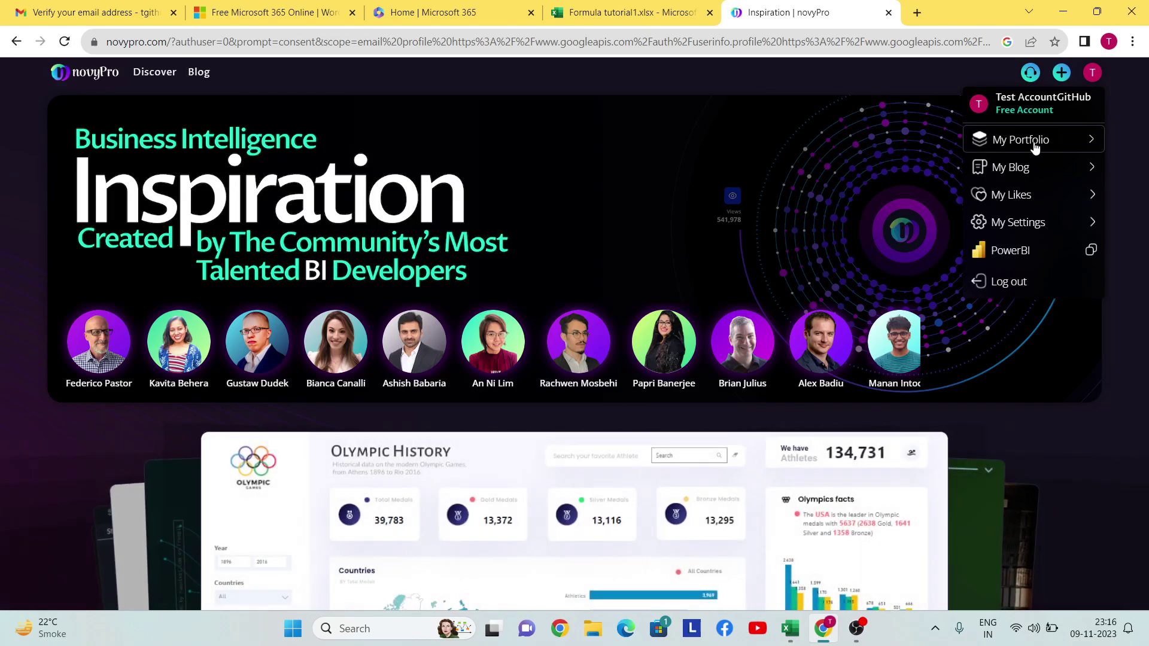
pyautogui.click(1036, 145)
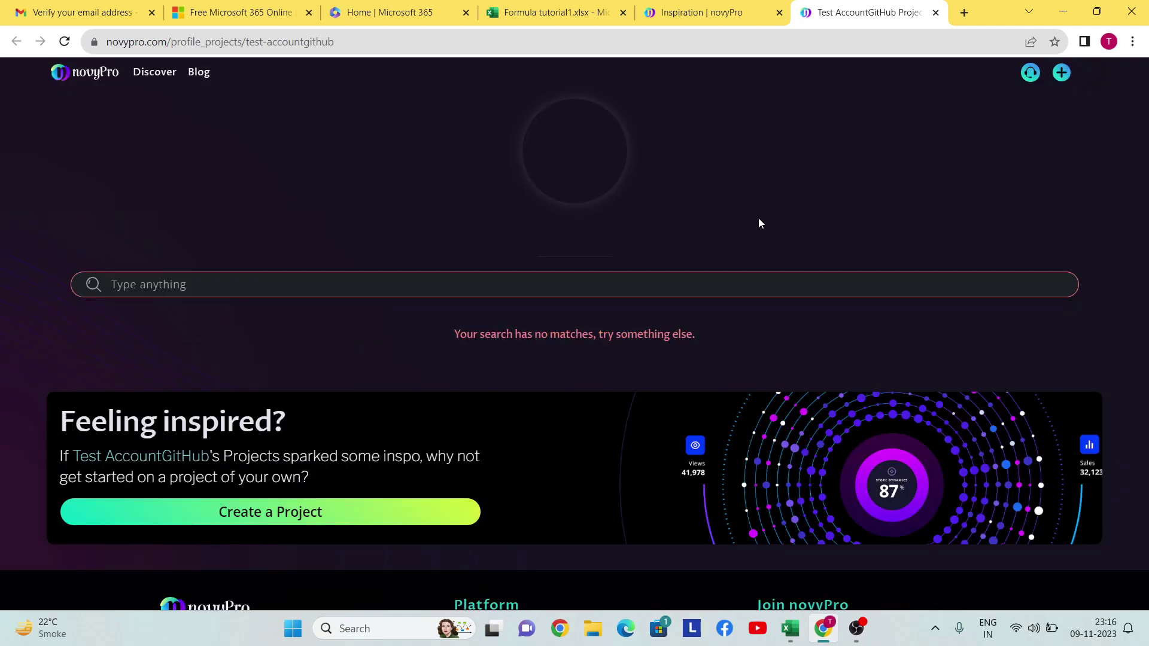
pyautogui.scroll(-1, 380, 460)
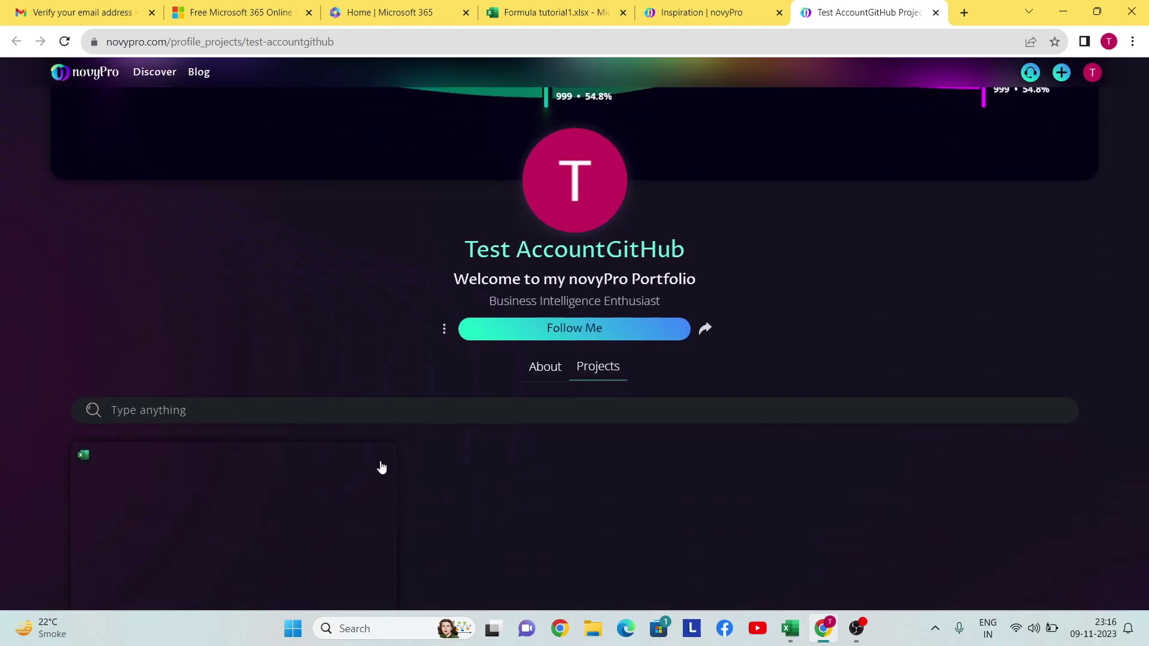
pyautogui.scroll(-2, 381, 467)
pyautogui.scroll(-1, 431, 456)
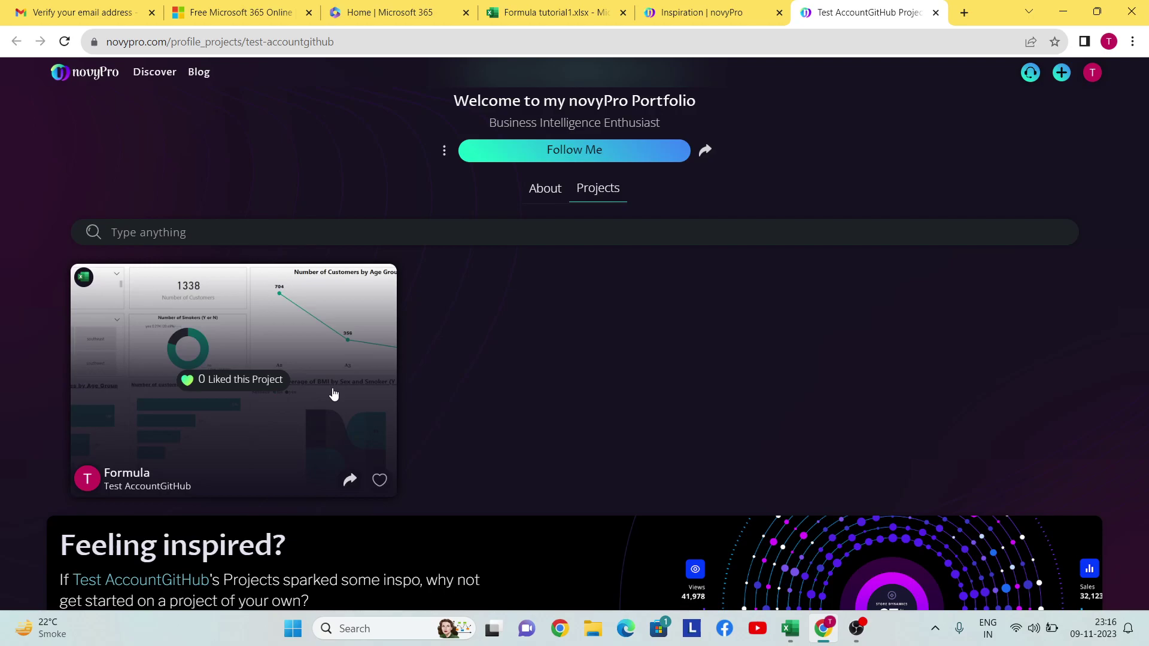
pyautogui.scroll(-1, 333, 377)
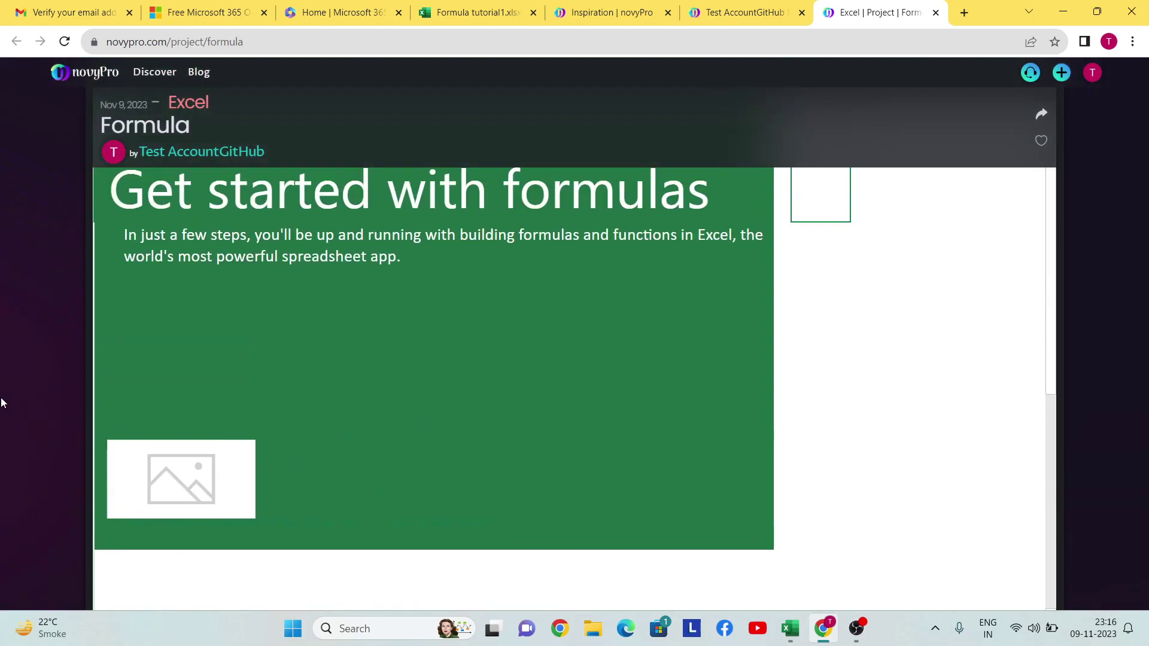
# View the Basics, Introduction to Functions, AVERAGE, MIN & MAX, and Date & Time sheets
pyautogui.click(709, 506)
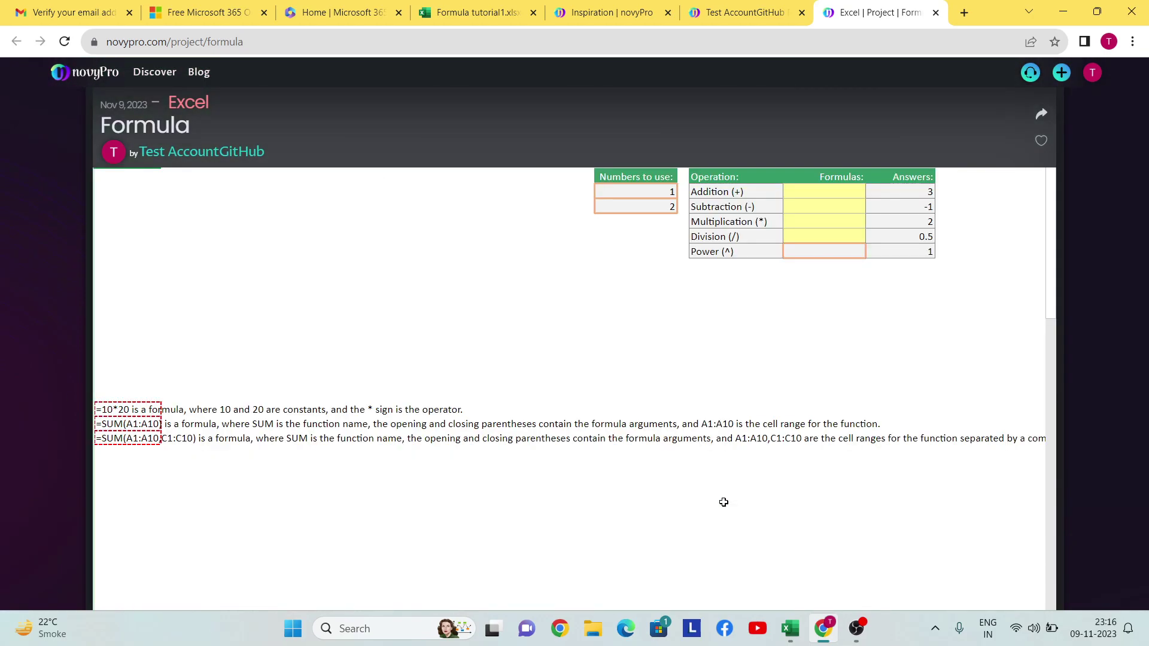
pyautogui.scroll(-3, 58, 435)
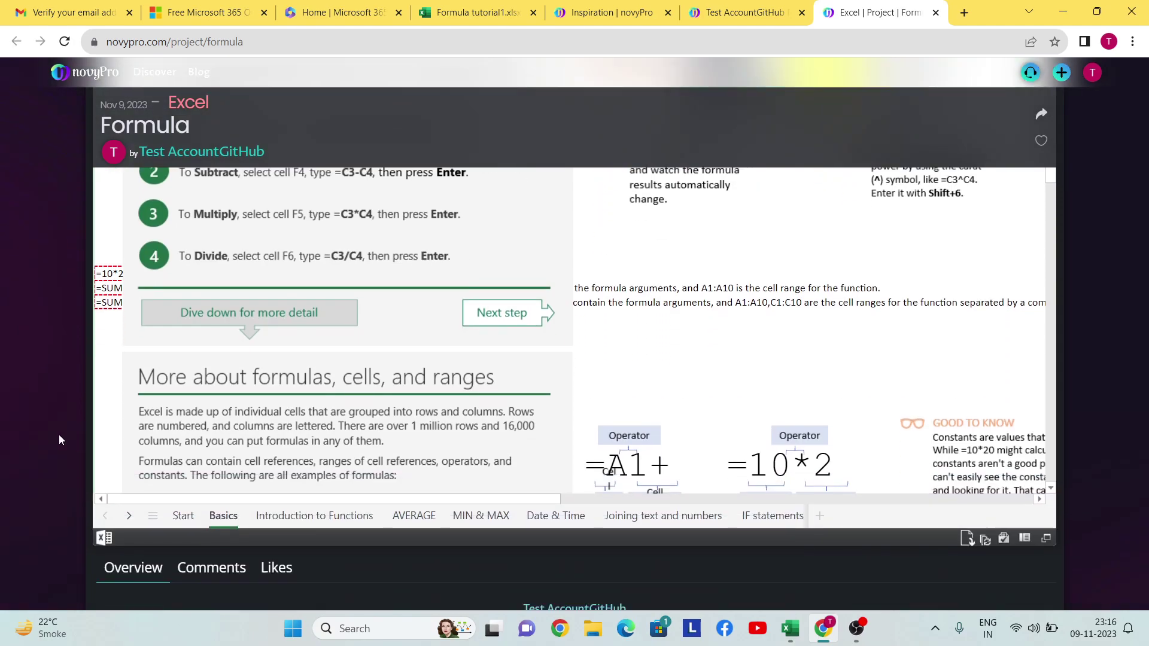
pyautogui.click(295, 491)
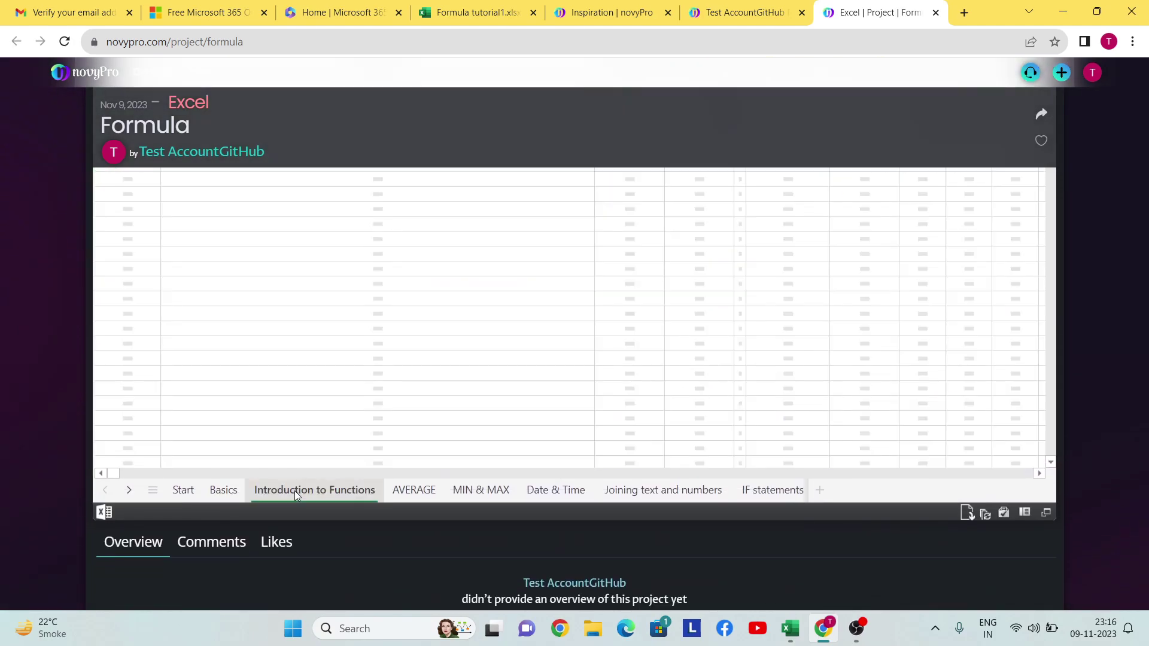
pyautogui.click(415, 491)
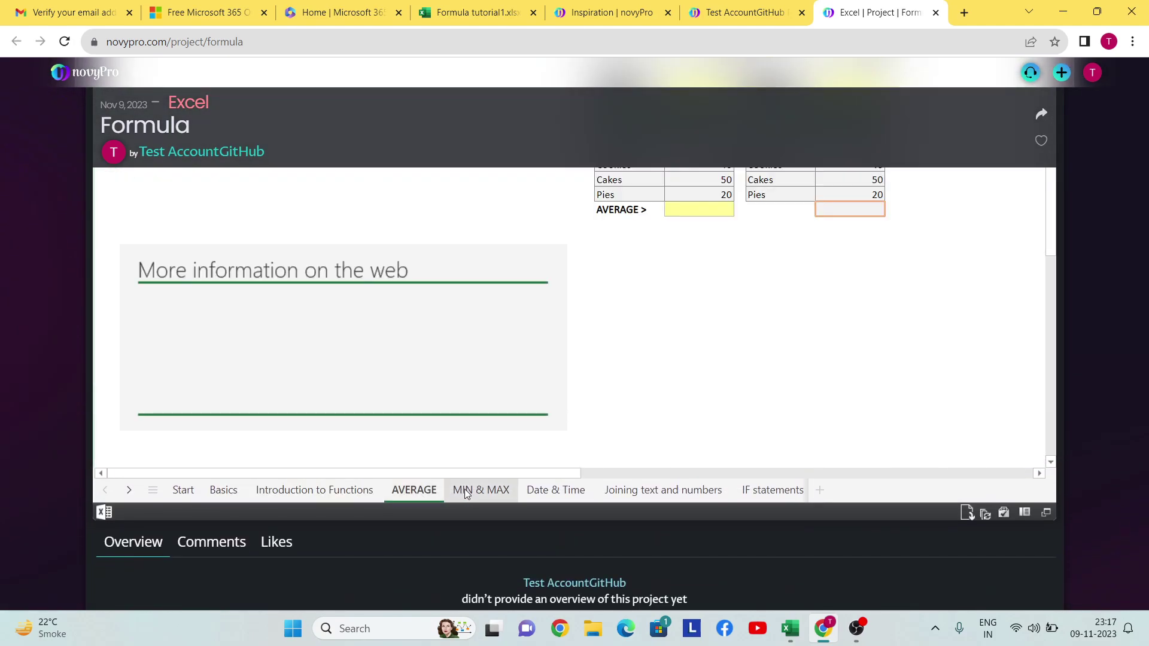
pyautogui.click(478, 491)
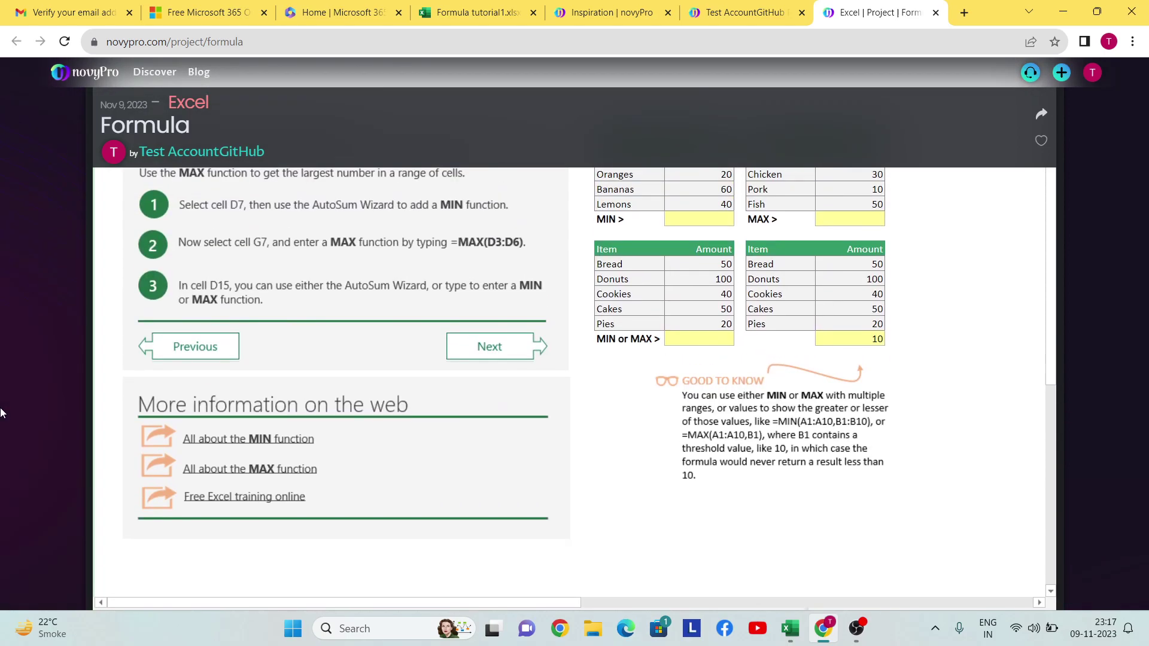
pyautogui.scroll(-3, 3, 413)
pyautogui.scroll(-2, 3, 414)
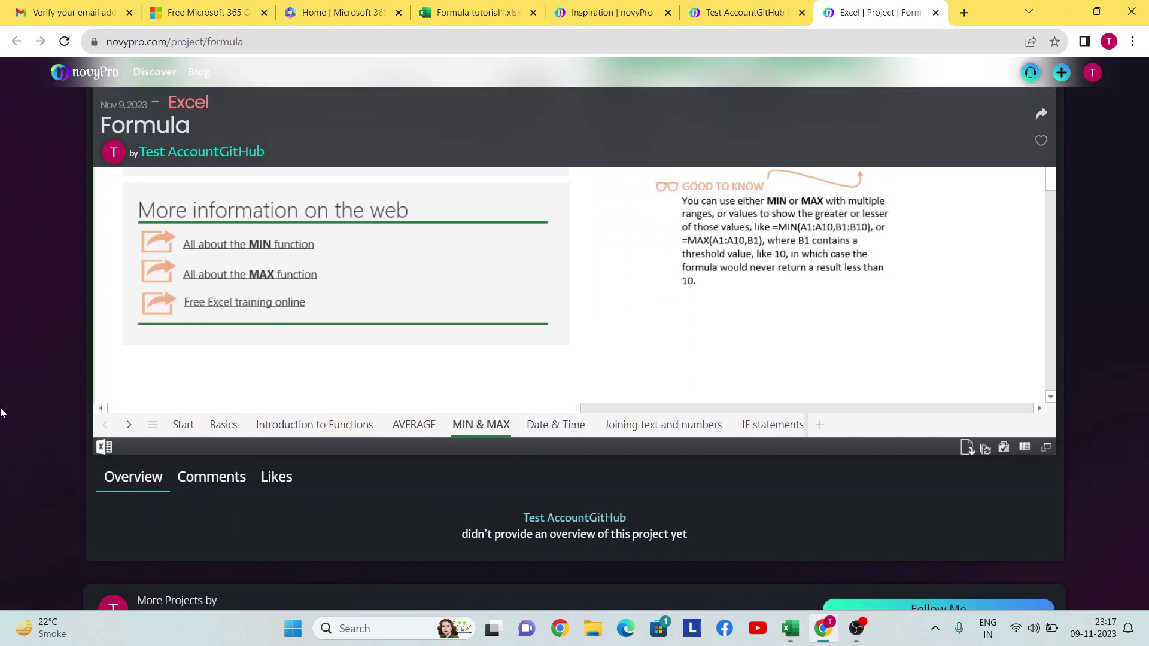
pyautogui.scroll(5, 3, 413)
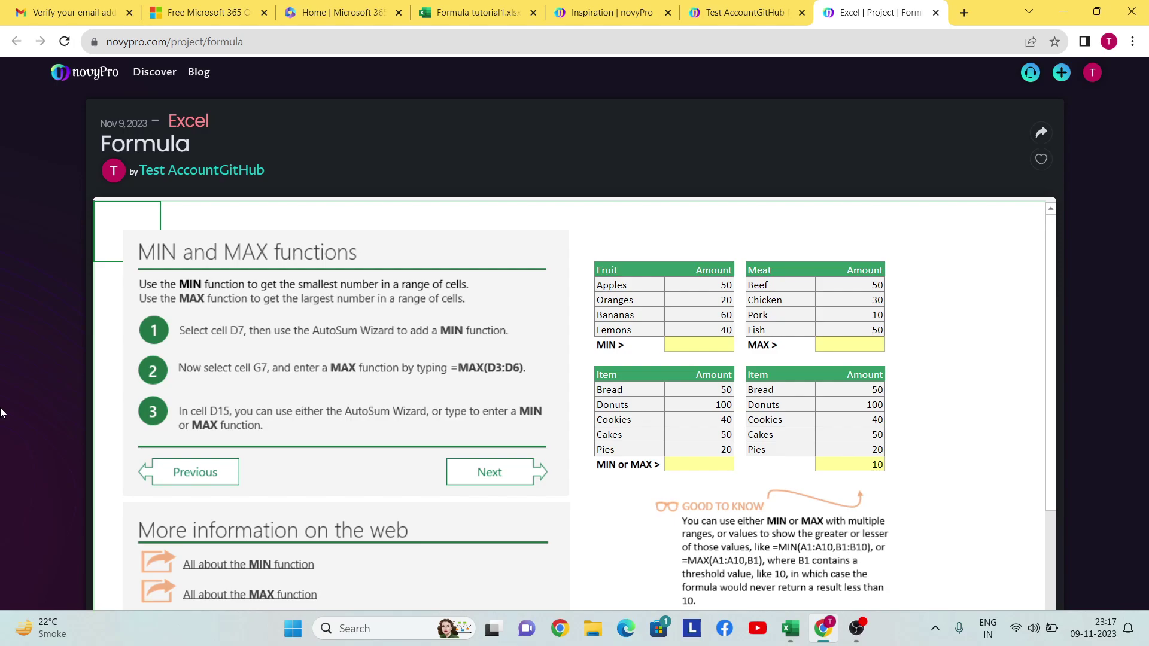
pyautogui.scroll(-3, 3, 413)
pyautogui.scroll(-3, 3, 413)
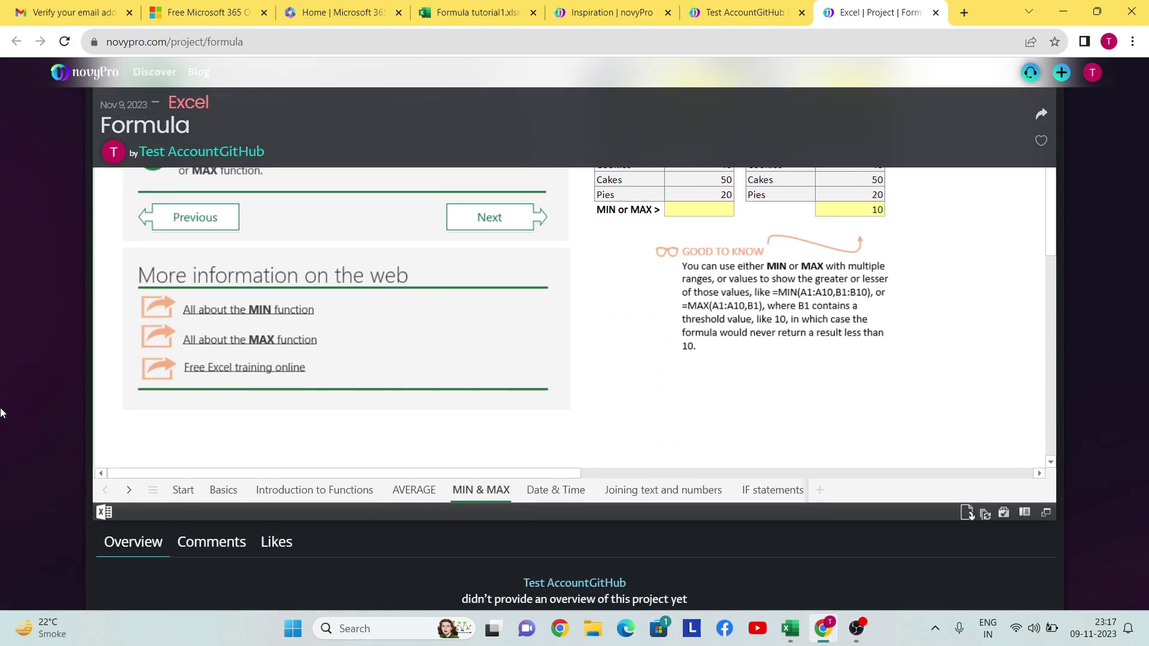
pyautogui.click(556, 490)
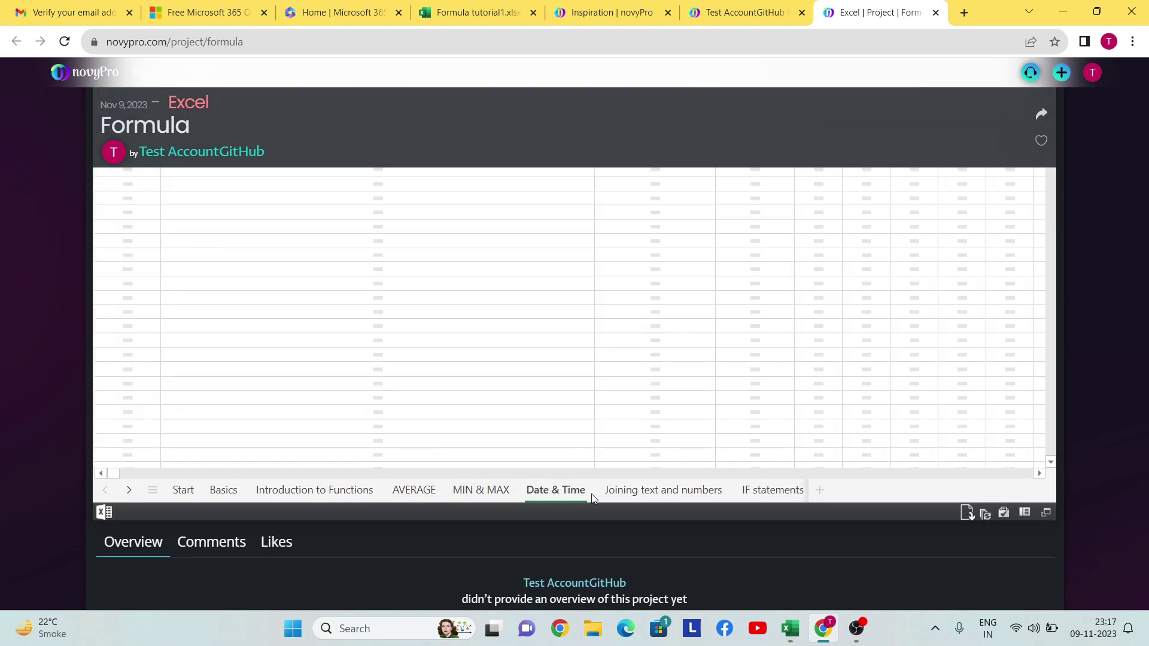